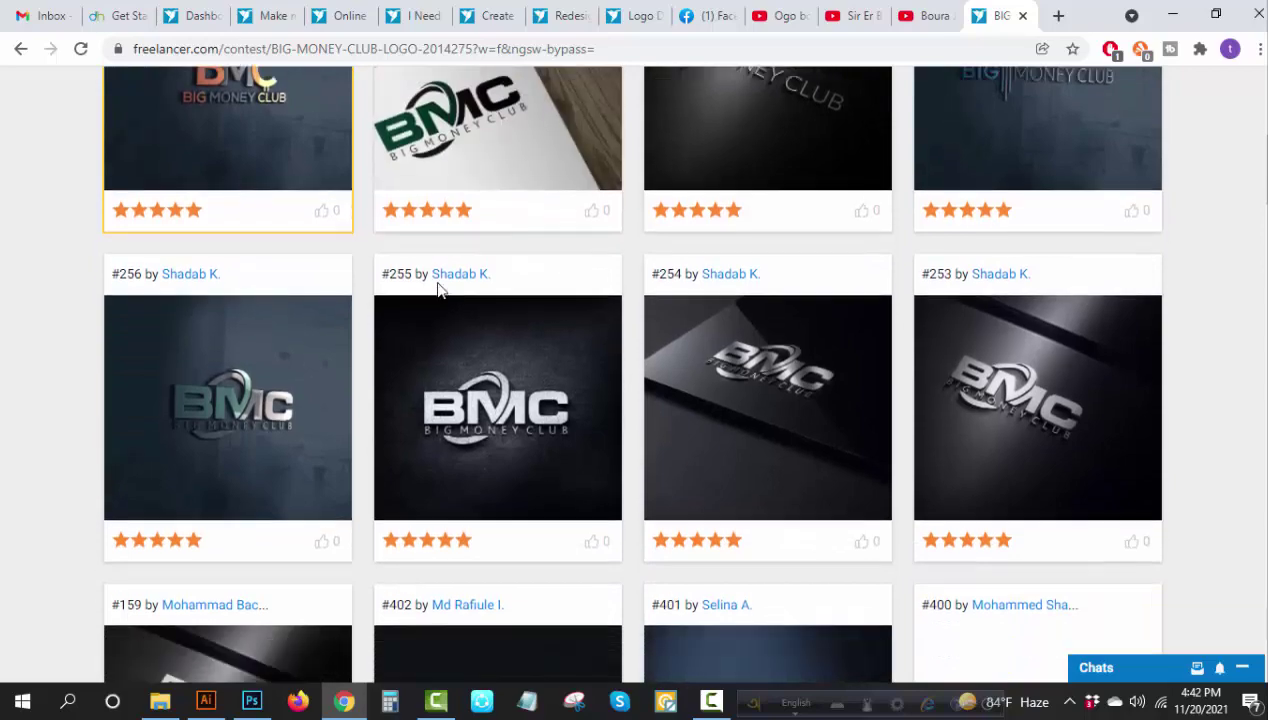
# - Review the submitted entries and the client's description of the BIG MONEY CLUB LOGO contest
pyautogui.scroll(-9, 438, 282)
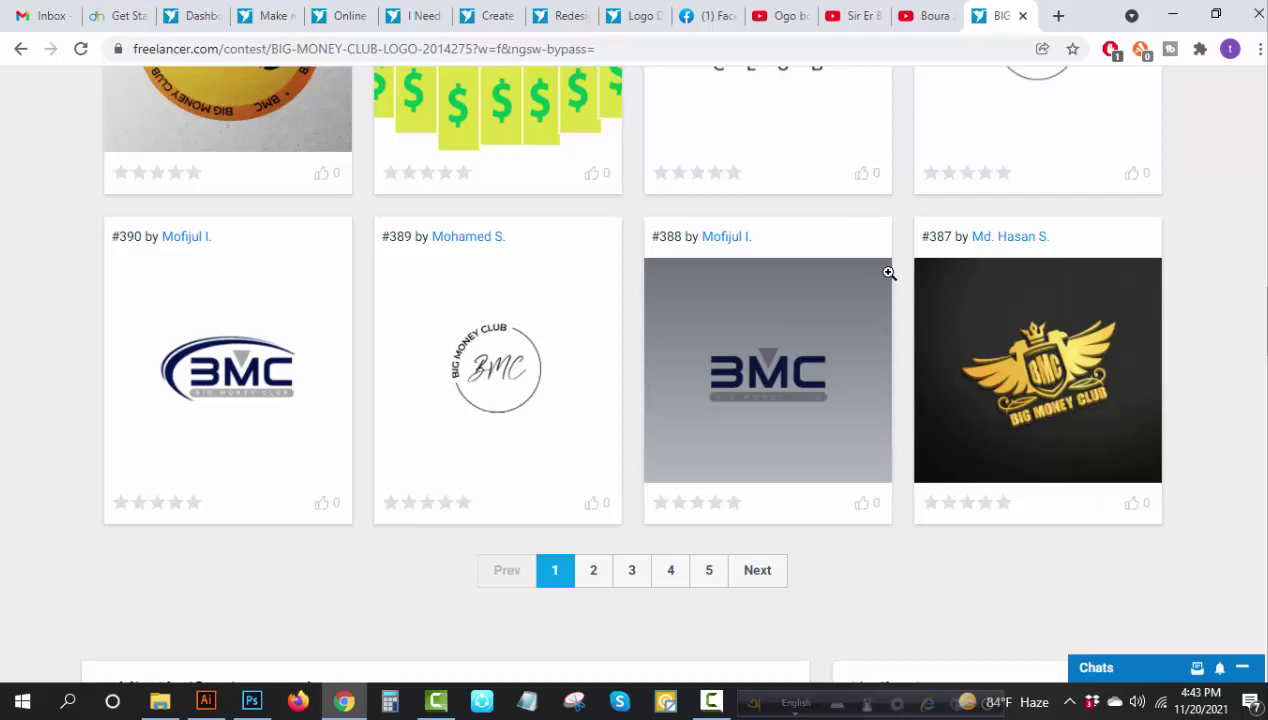
pyautogui.scroll(13, 890, 285)
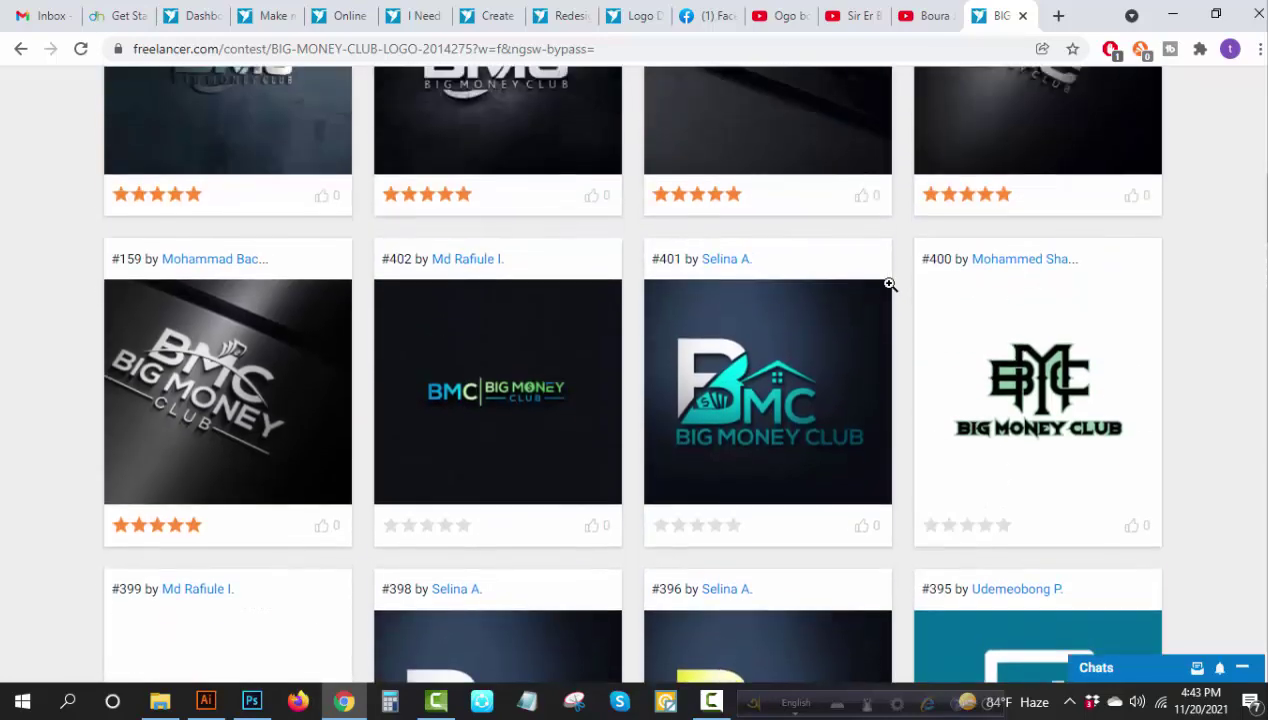
pyautogui.scroll(6, 890, 285)
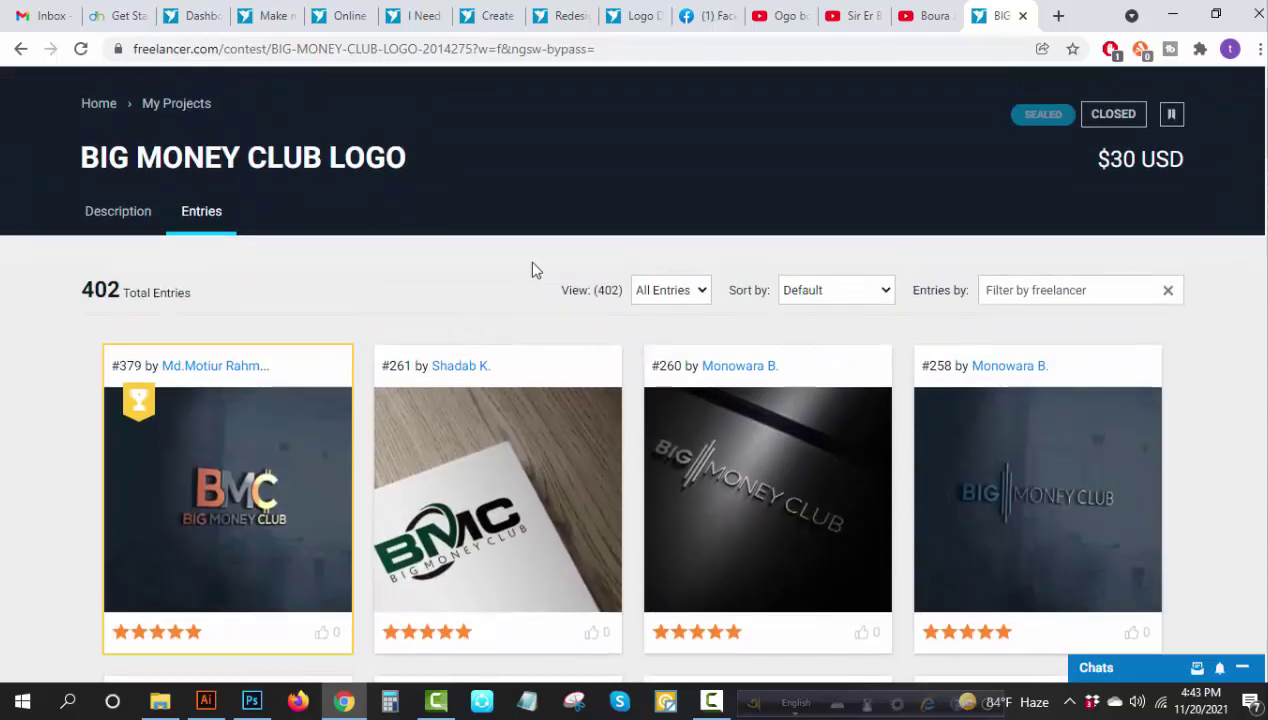
pyautogui.click(125, 213)
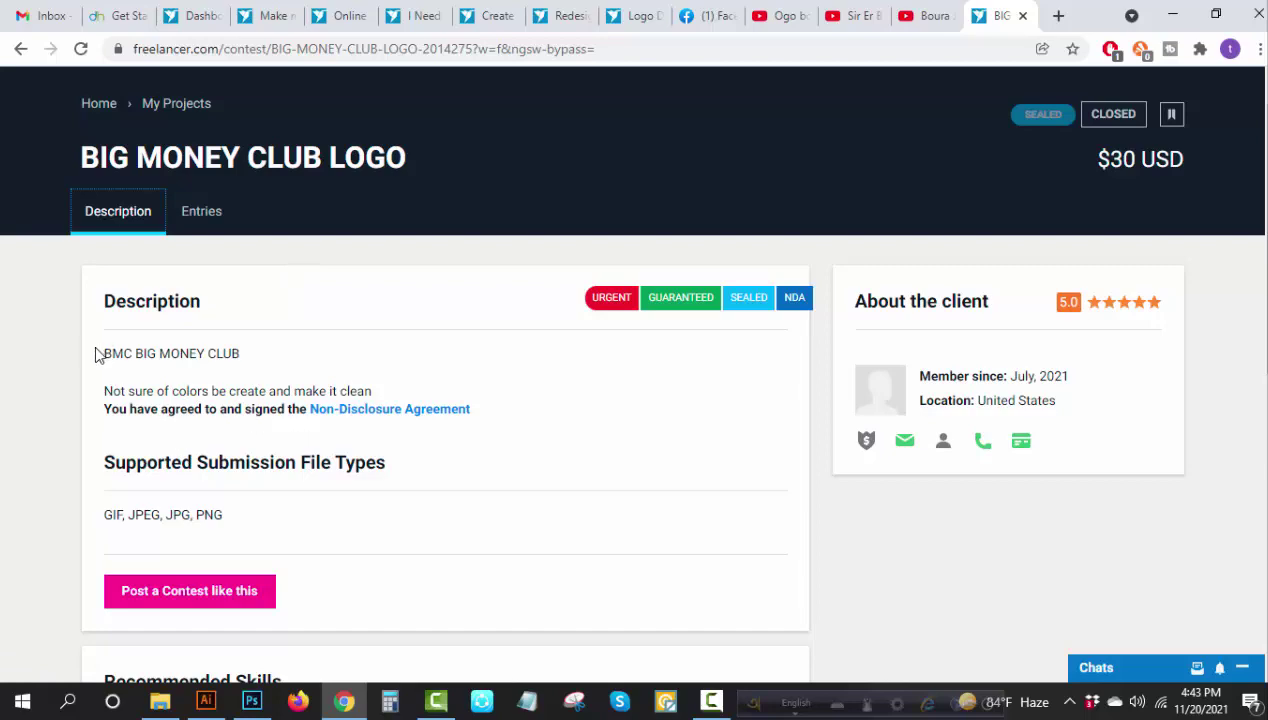
pyautogui.click(141, 360)
pyautogui.moveTo(141, 355); pyautogui.dragTo(209, 355)
pyautogui.click(256, 366)
pyautogui.moveTo(105, 391); pyautogui.dragTo(512, 419)
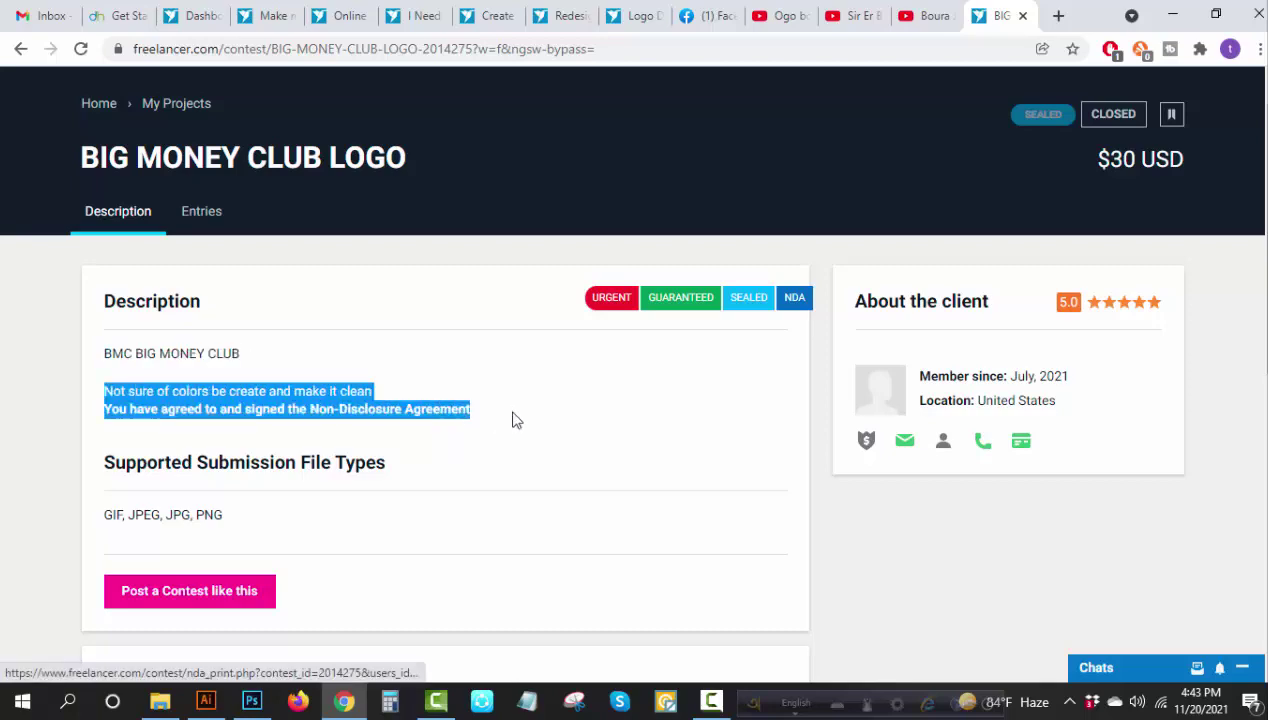
pyautogui.click(36, 357)
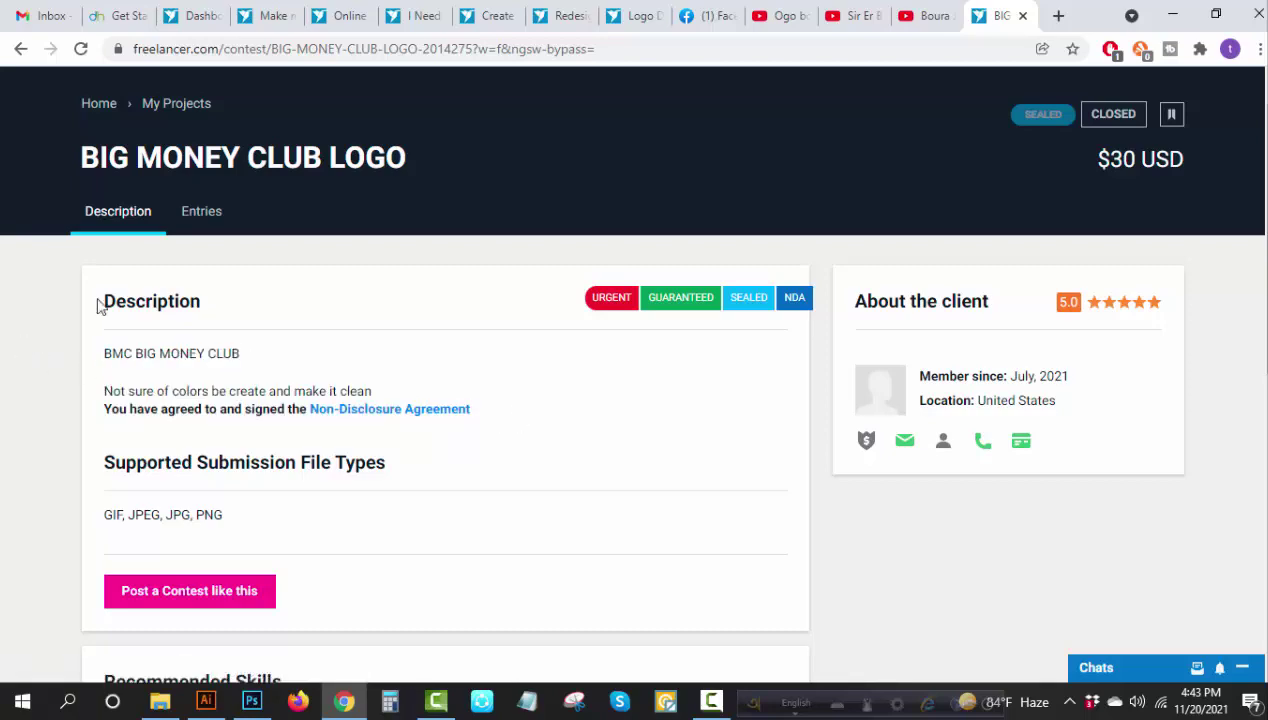
pyautogui.click(199, 215)
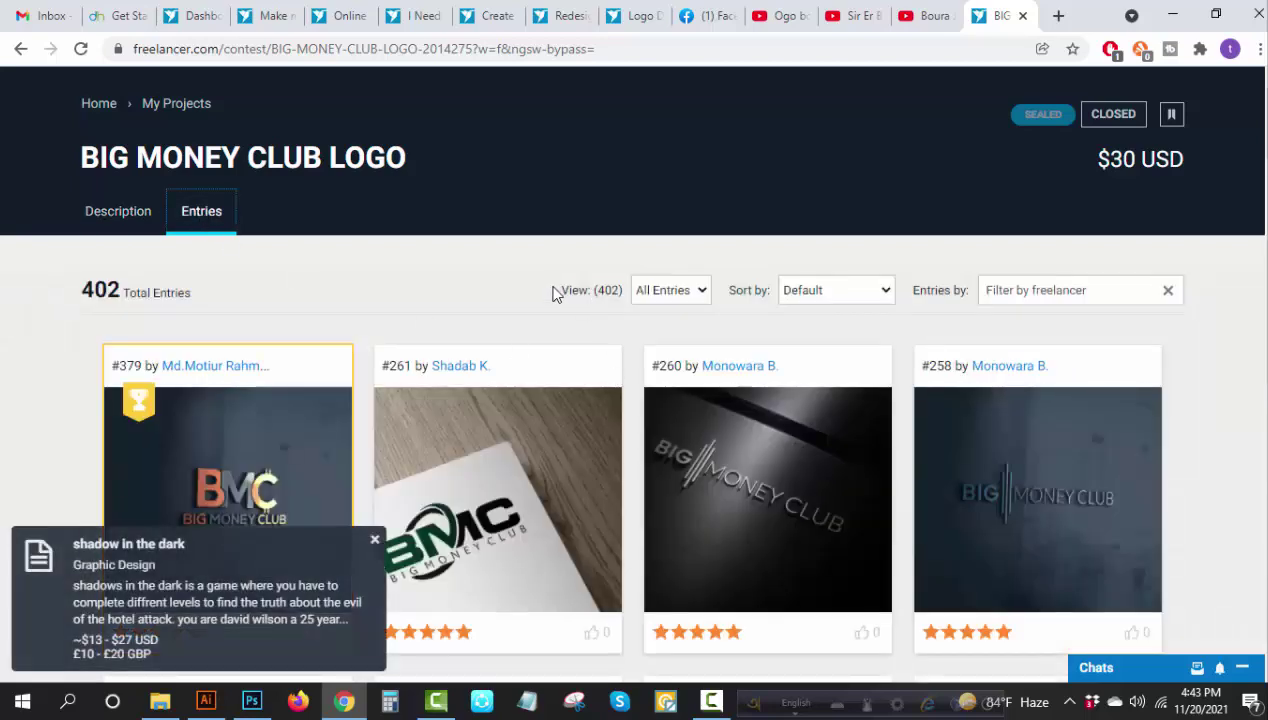
pyautogui.moveTo(553, 288); pyautogui.dragTo(632, 297)
pyautogui.click(454, 305)
# - Copy the text "BMC BIG MONEY CLUB" from the contest description
pyautogui.click(118, 211)
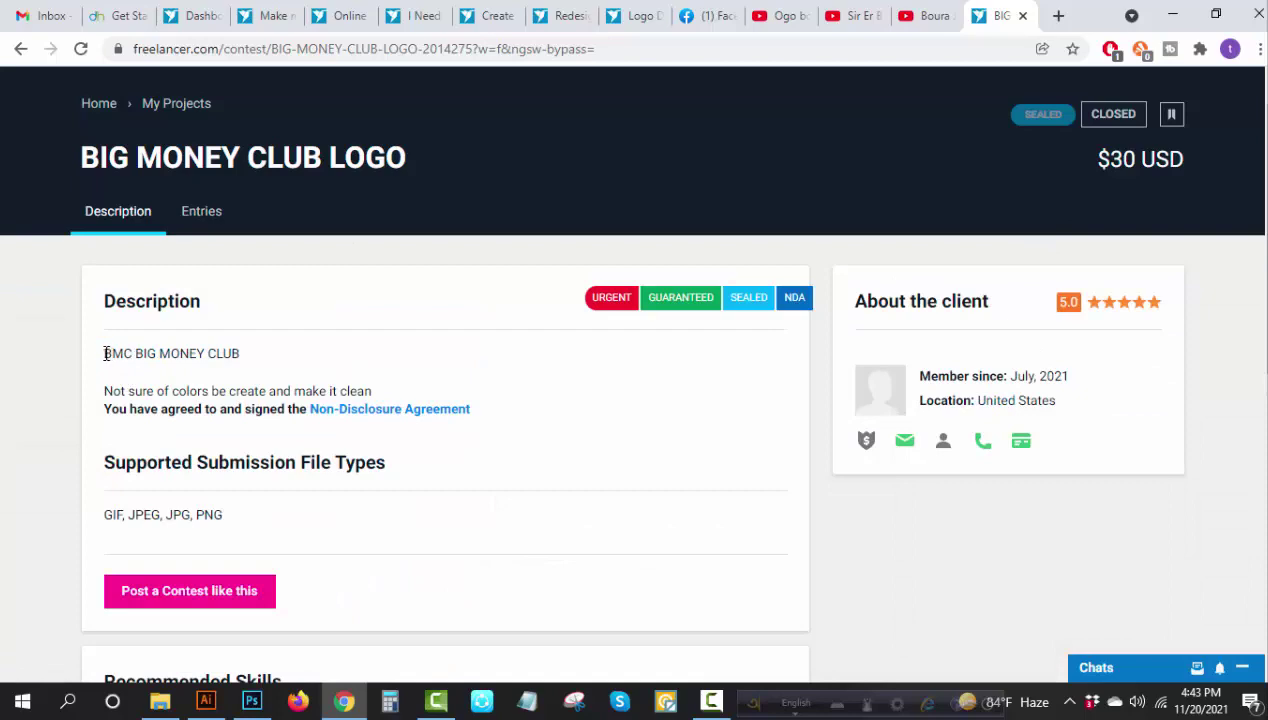
pyautogui.moveTo(106, 353); pyautogui.dragTo(280, 331)
pyautogui.click(283, 282)
pyautogui.moveTo(106, 353); pyautogui.dragTo(243, 357)
pyautogui.hotkey('ctrl', 'c')
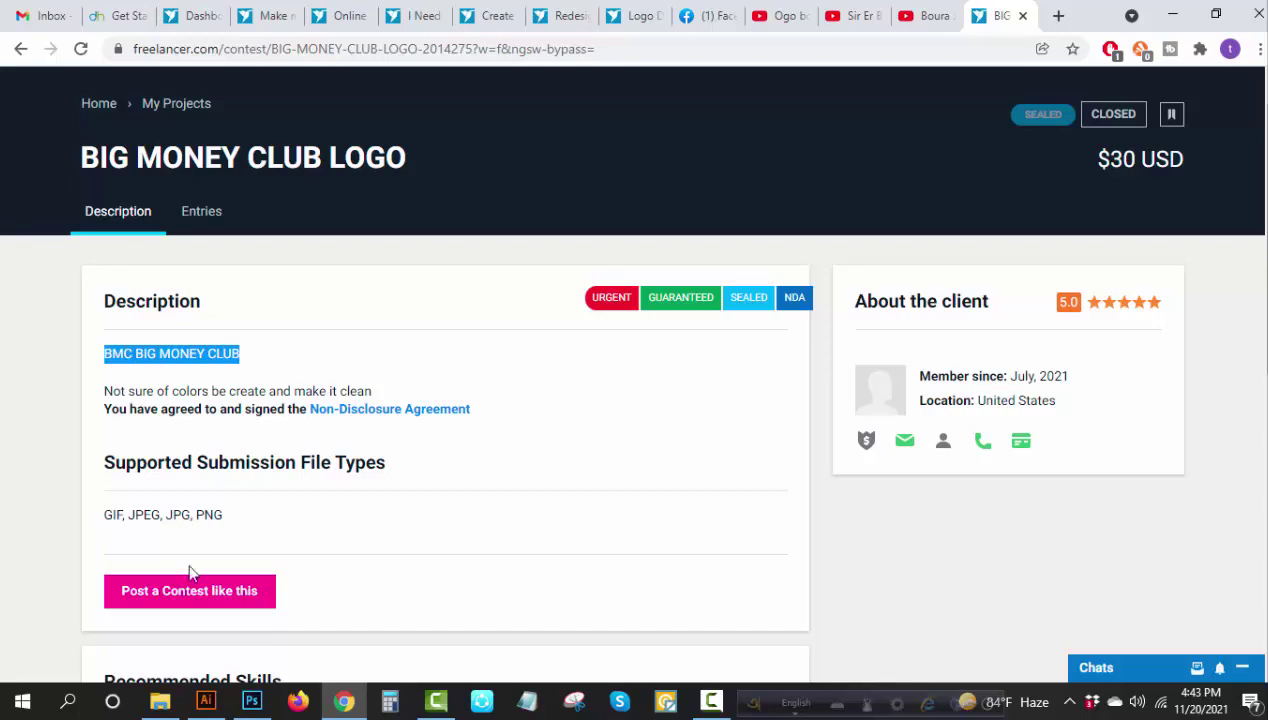
# - Switch to Illustrator, paste the copied text onto the artboard and enlarge it to about 104 pt
pyautogui.click(205, 701)
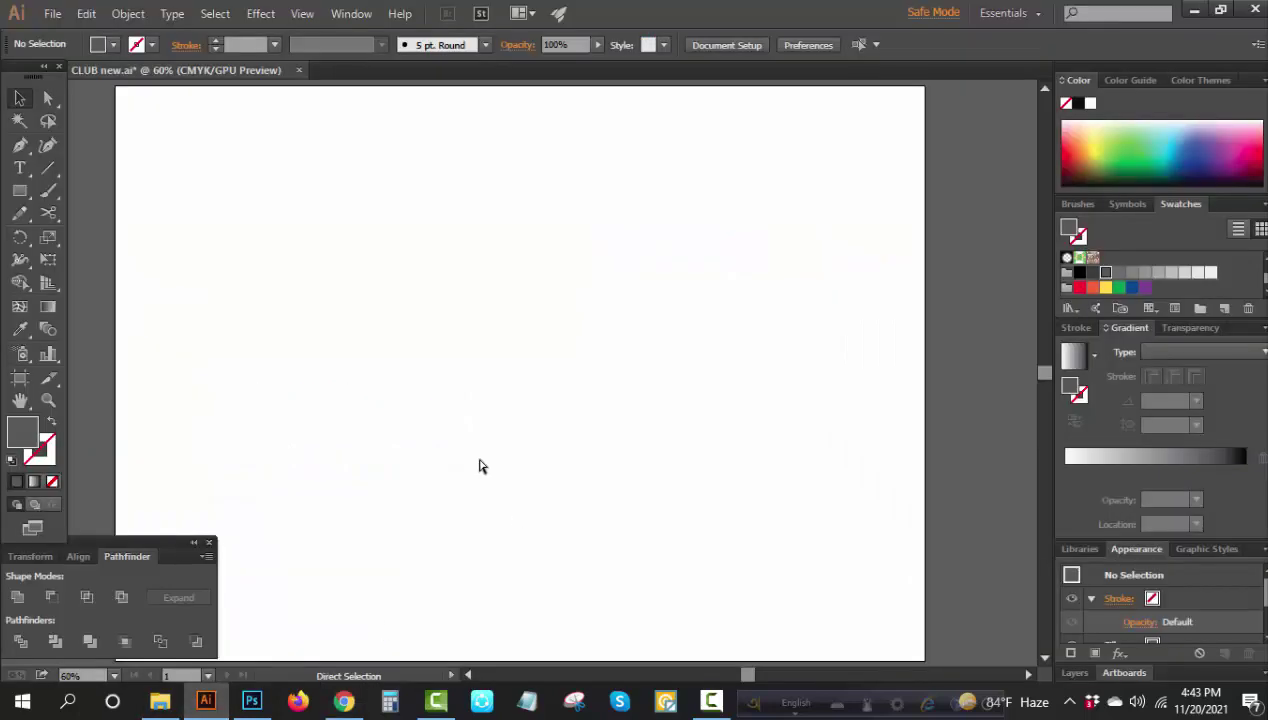
pyautogui.hotkey('ctrl', 'v')
pyautogui.moveTo(553, 390); pyautogui.dragTo(800, 440)
pyautogui.moveTo(580, 365); pyautogui.dragTo(588, 393)
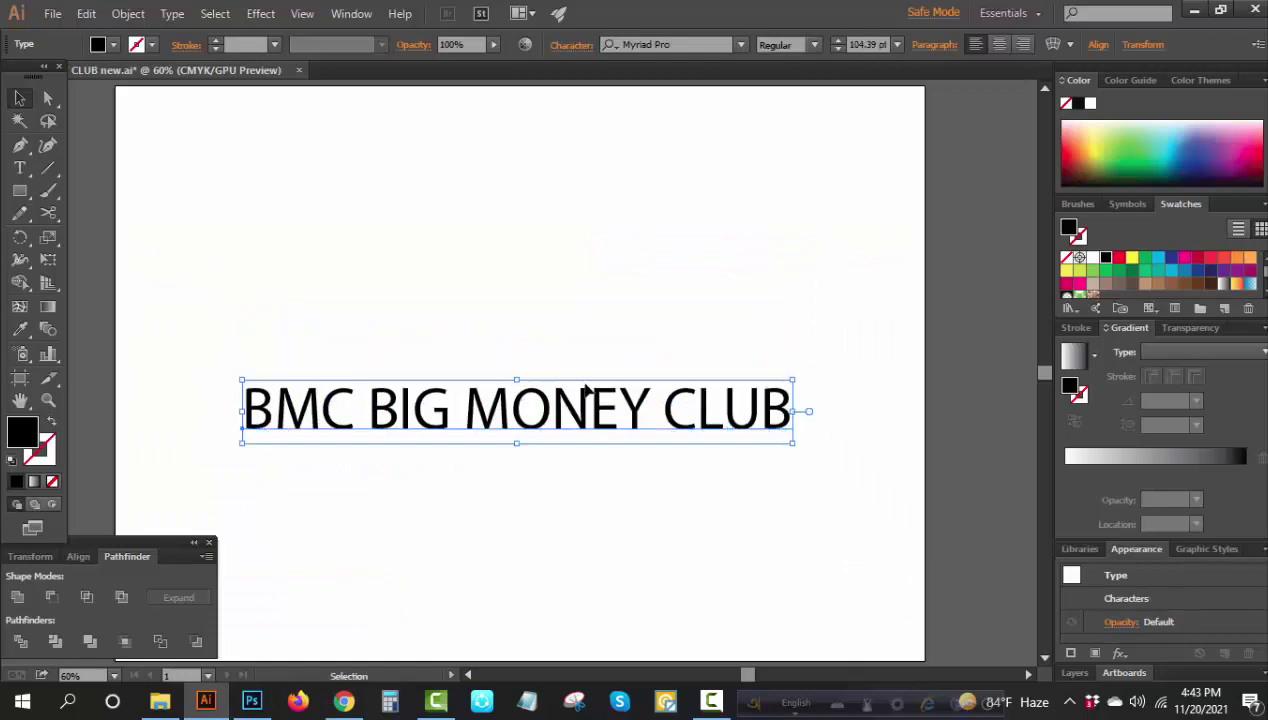
# - Set the pasted text's font to Nexa Bold and recentre it on the artboard
pyautogui.click(676, 44)
pyautogui.write('nex')
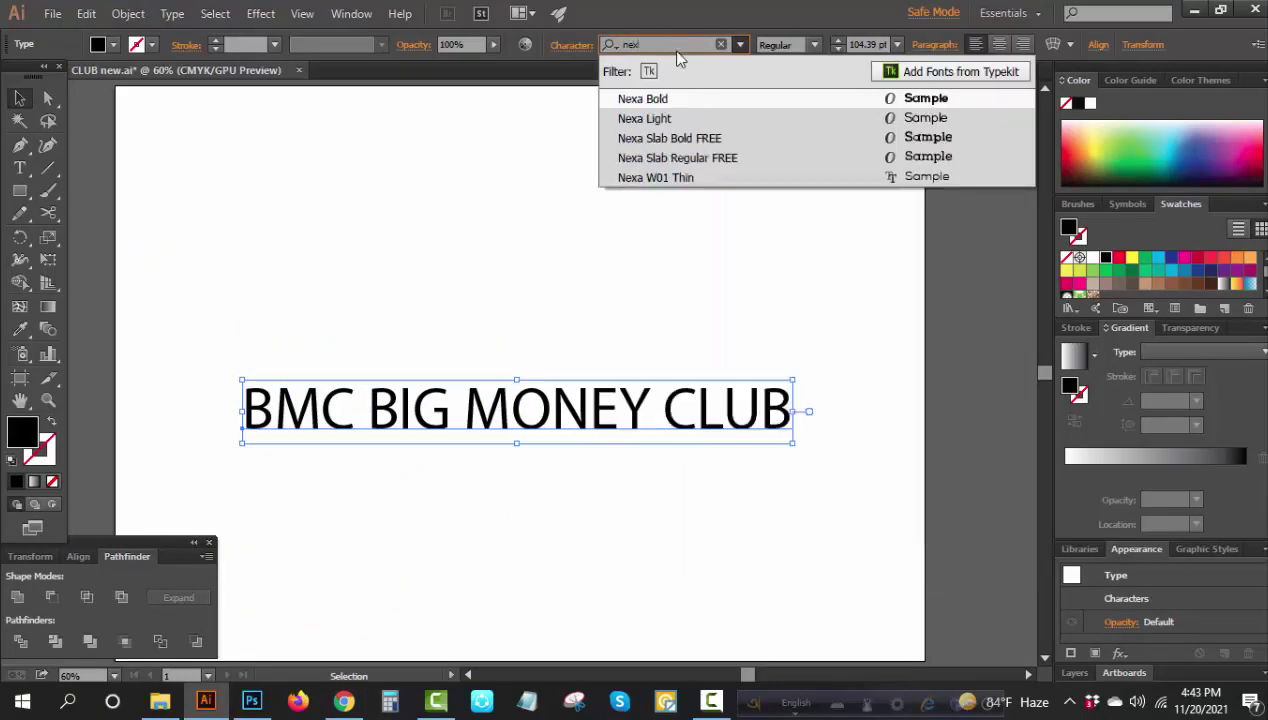
pyautogui.click(688, 100)
pyautogui.click(571, 208)
pyautogui.moveTo(600, 425); pyautogui.dragTo(584, 398)
# - Copy "BMC" out of the text line, delete it there, and move the remaining BIG MONEY CLUB text lower on the artboard
pyautogui.press('t')
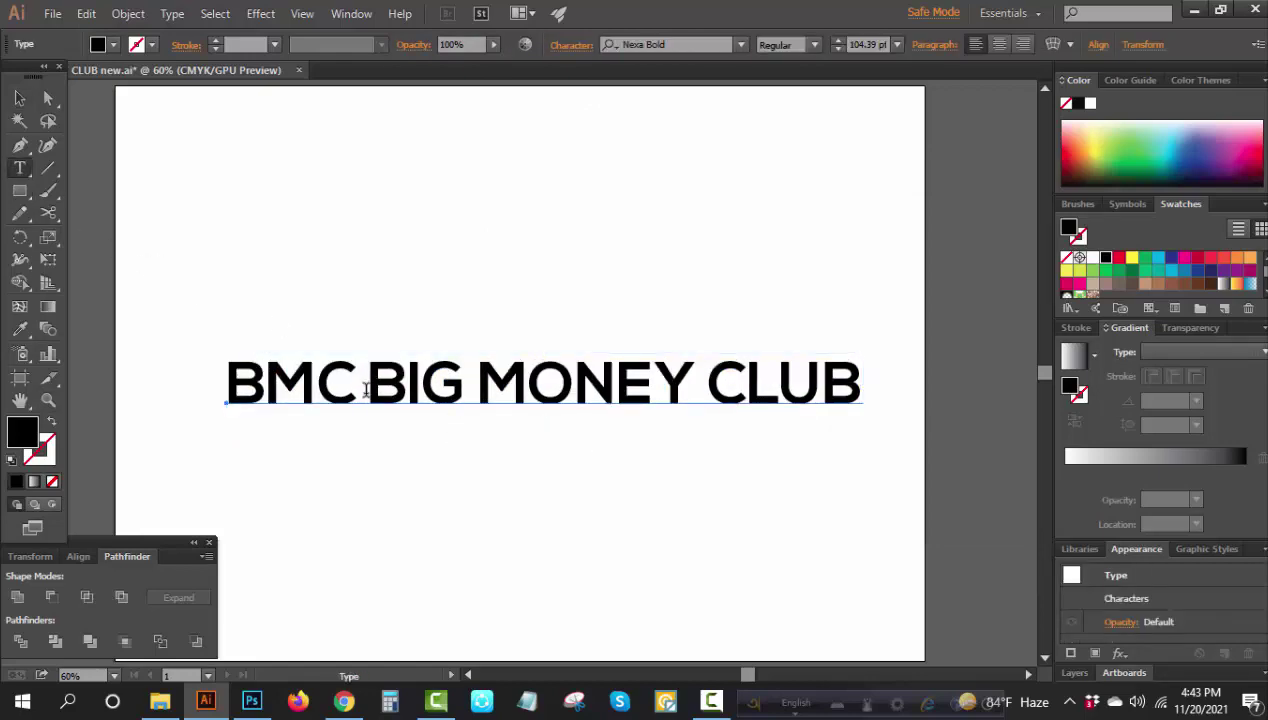
pyautogui.moveTo(366, 390); pyautogui.dragTo(204, 394)
pyautogui.hotkey('ctrl', 'c')
pyautogui.press('BackSpace')
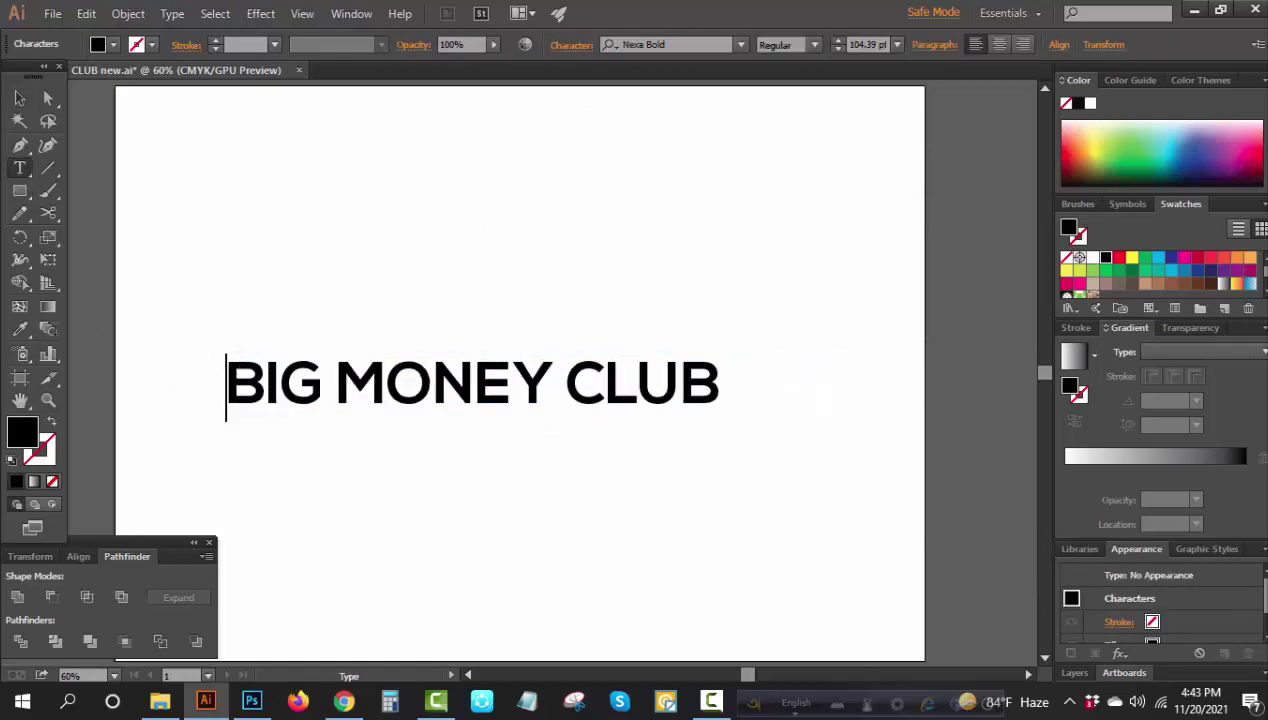
pyautogui.press('Escape')
pyautogui.moveTo(585, 410); pyautogui.dragTo(609, 540)
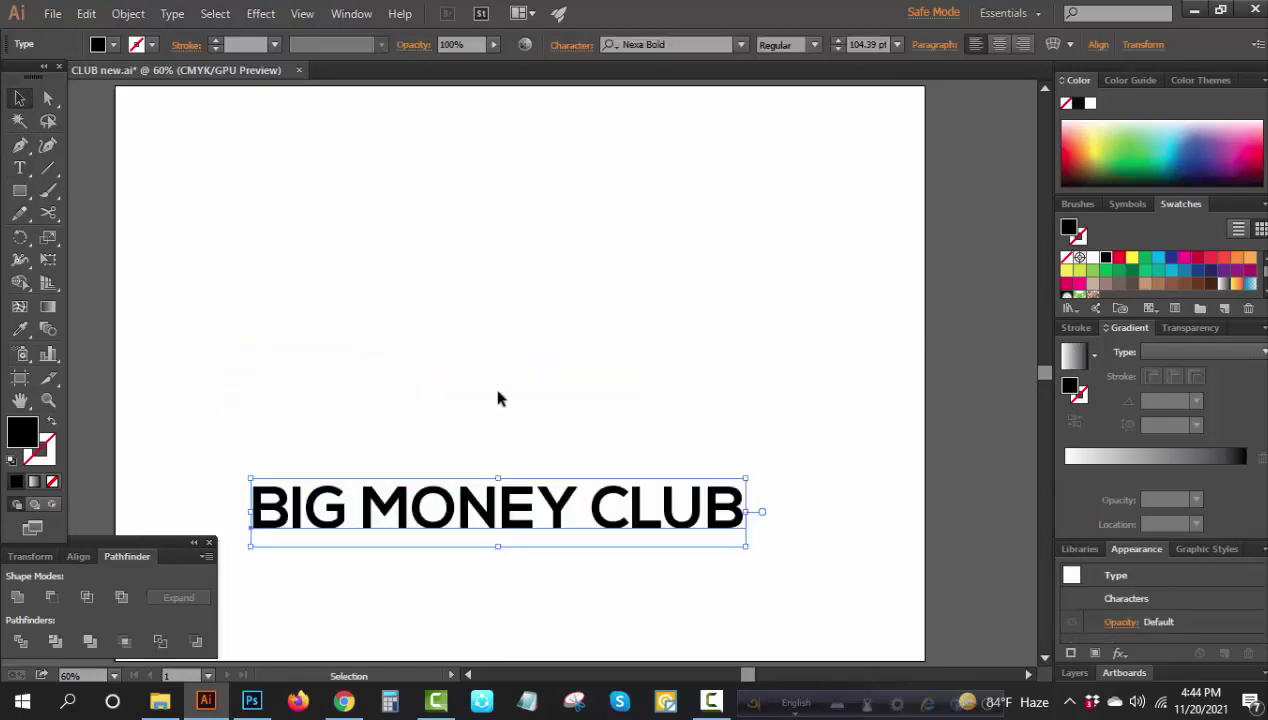
# - Paste BMC as a separate text object above BIG MONEY CLUB and enlarge it to about 295 pt
pyautogui.click(497, 396)
pyautogui.hotkey('ctrl', 'v')
pyautogui.moveTo(575, 383); pyautogui.dragTo(741, 419)
pyautogui.moveTo(671, 374); pyautogui.dragTo(617, 369)
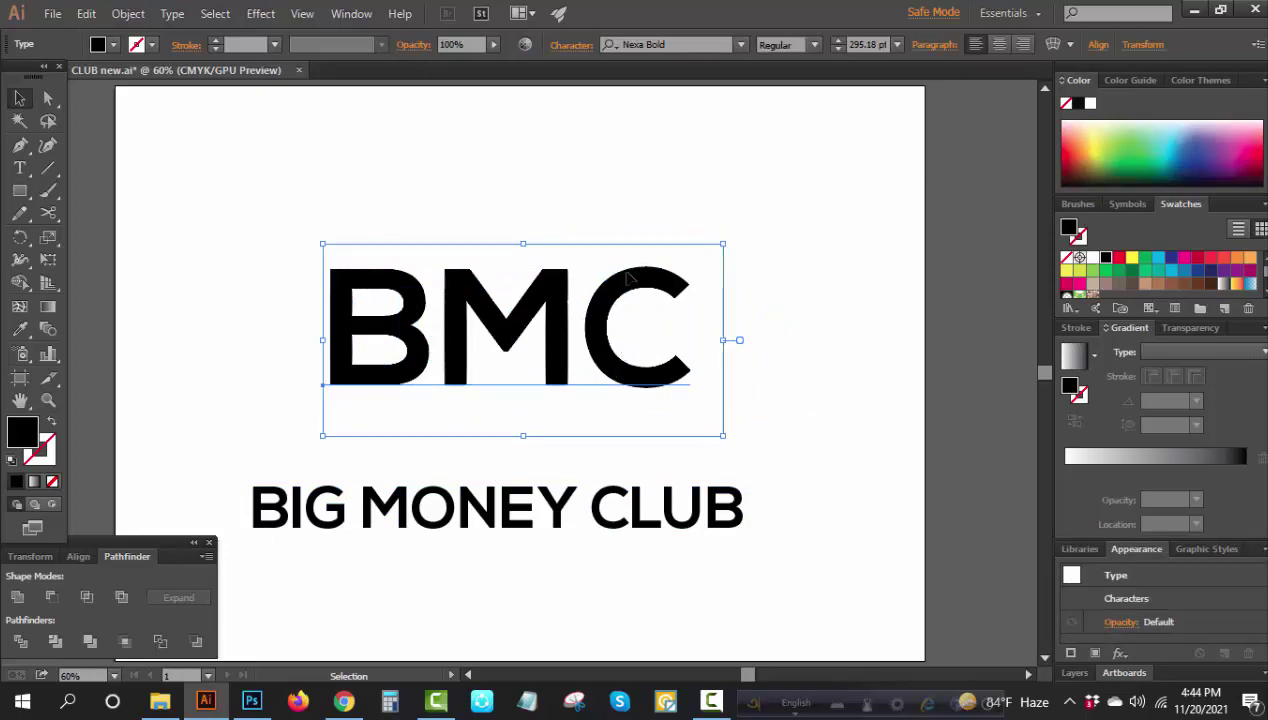
# - Set the BMC text's font to Uniform-Bold and convert the text to outlines
pyautogui.click(666, 47)
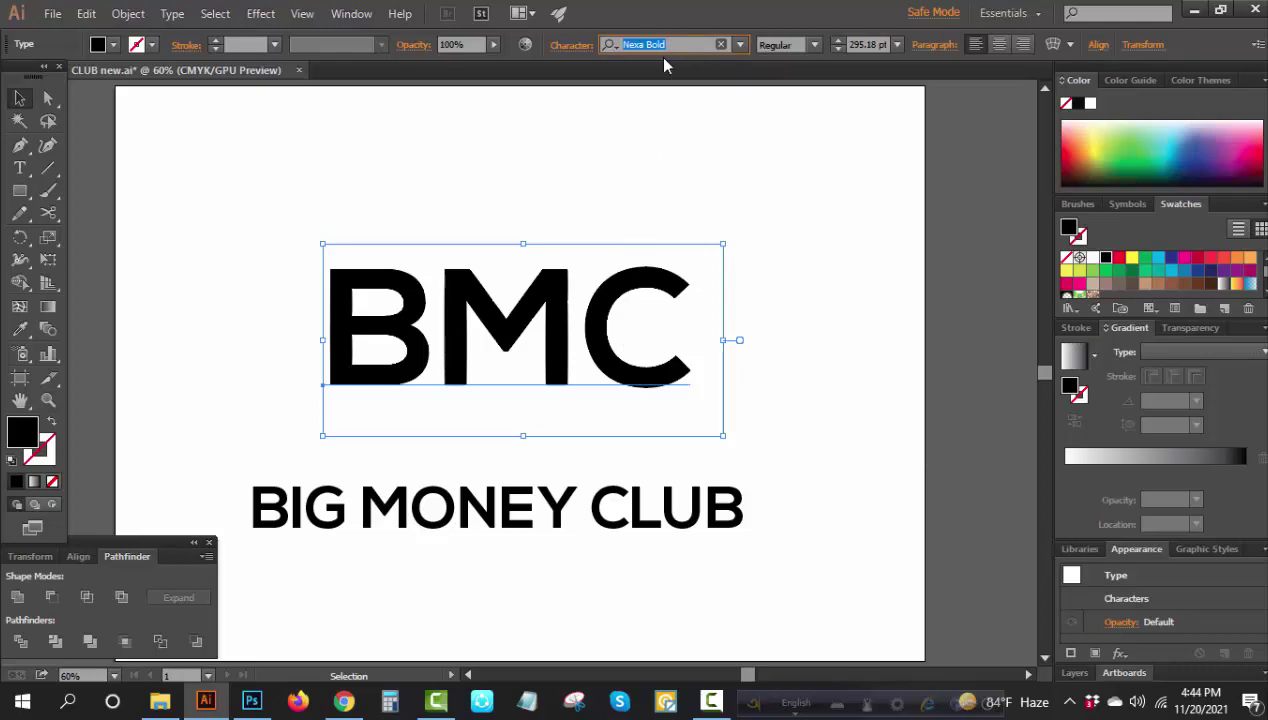
pyautogui.write('uni')
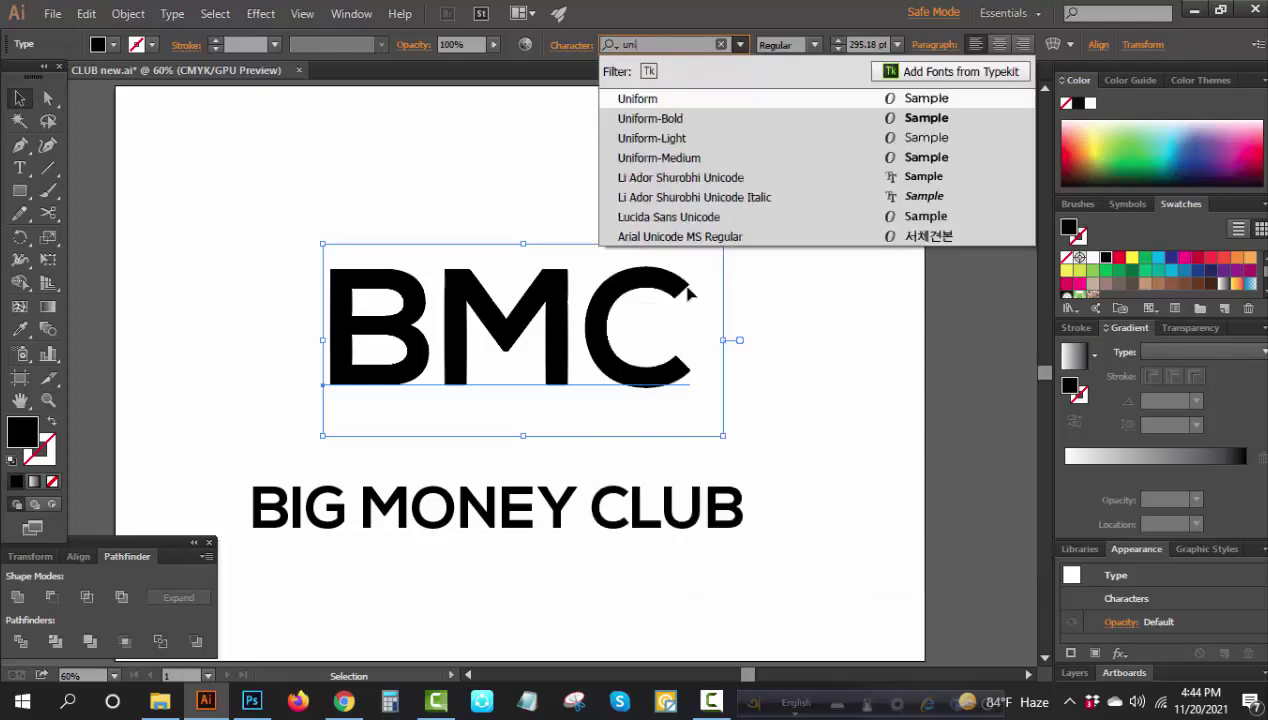
pyautogui.click(698, 120)
pyautogui.click(588, 355)
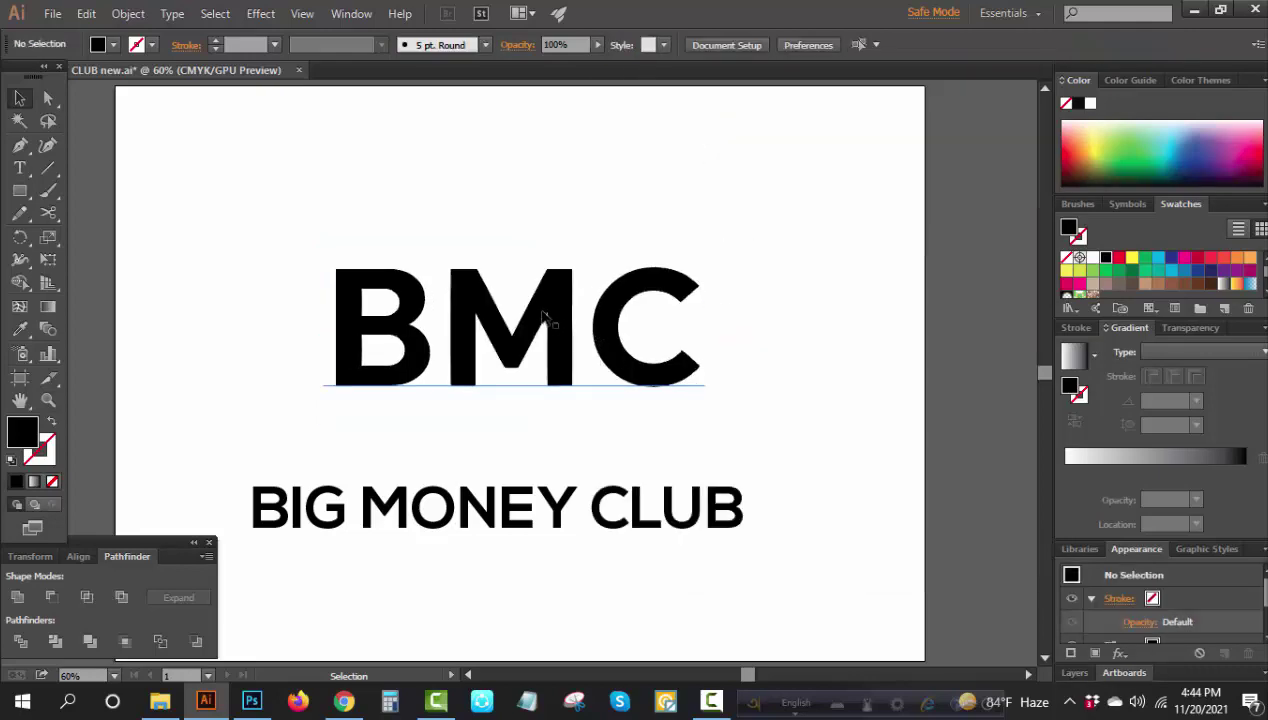
pyautogui.rightClick(543, 318)
pyautogui.click(625, 439)
pyautogui.click(532, 430)
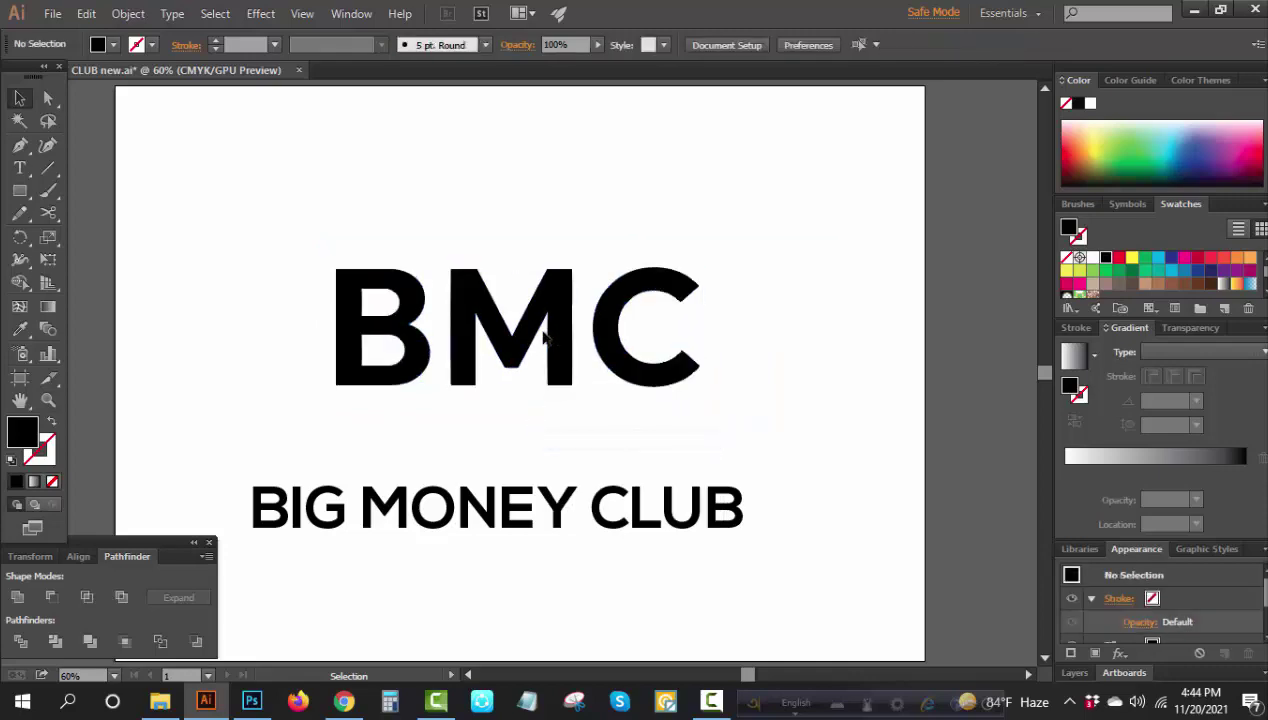
# - Ungroup the outlined BMC lettering into separate letters
pyautogui.click(47, 405)
pyautogui.moveTo(591, 347); pyautogui.dragTo(660, 370)
pyautogui.click(18, 97)
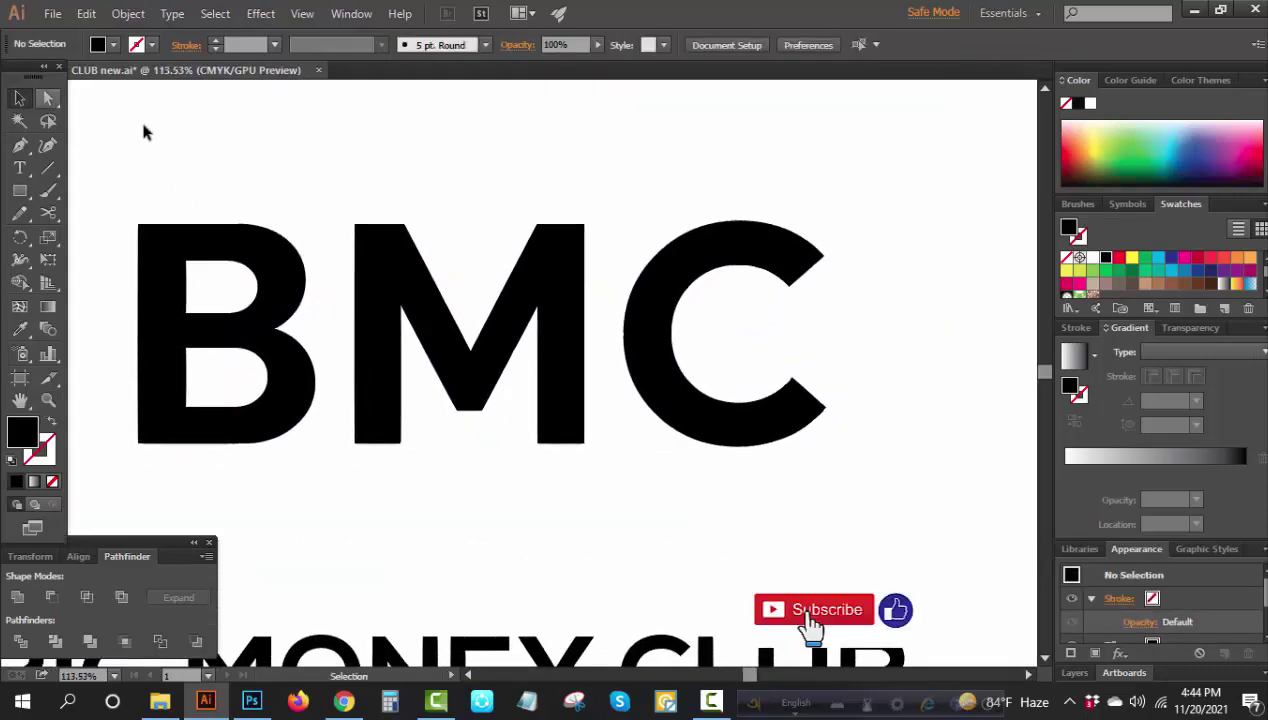
pyautogui.click(380, 262)
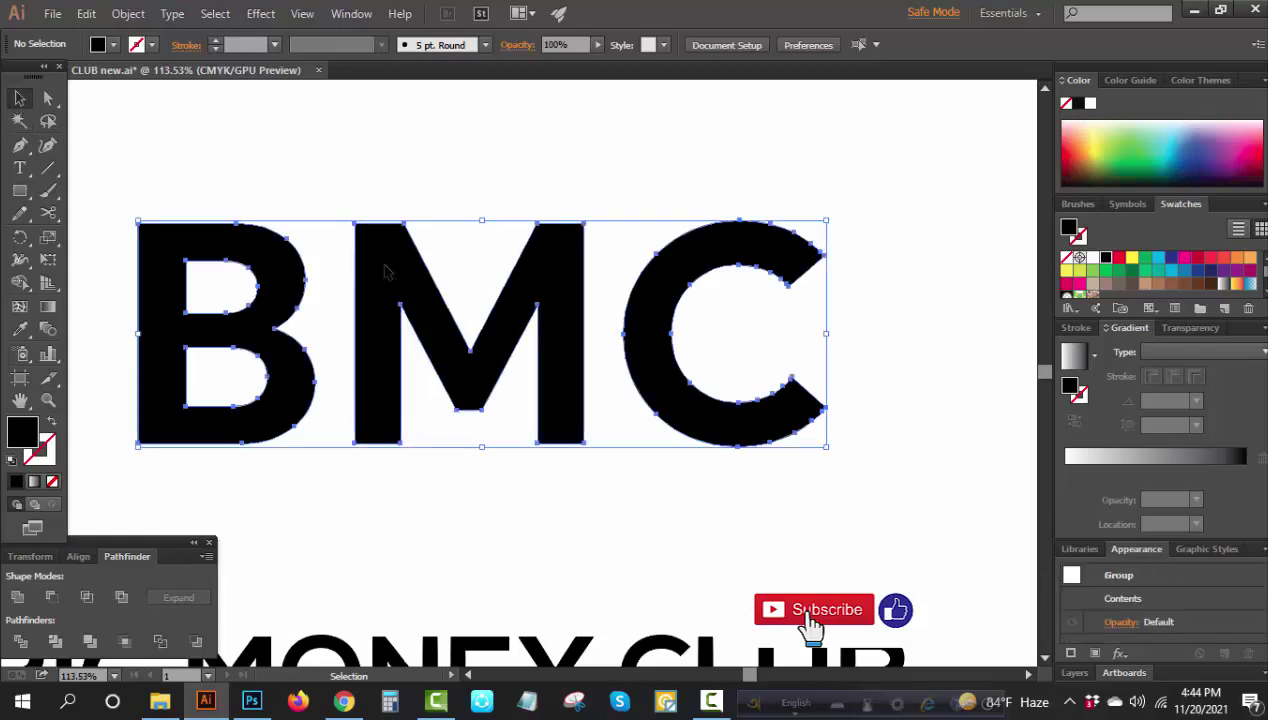
pyautogui.rightClick(380, 262)
pyautogui.click(453, 371)
pyautogui.click(510, 445)
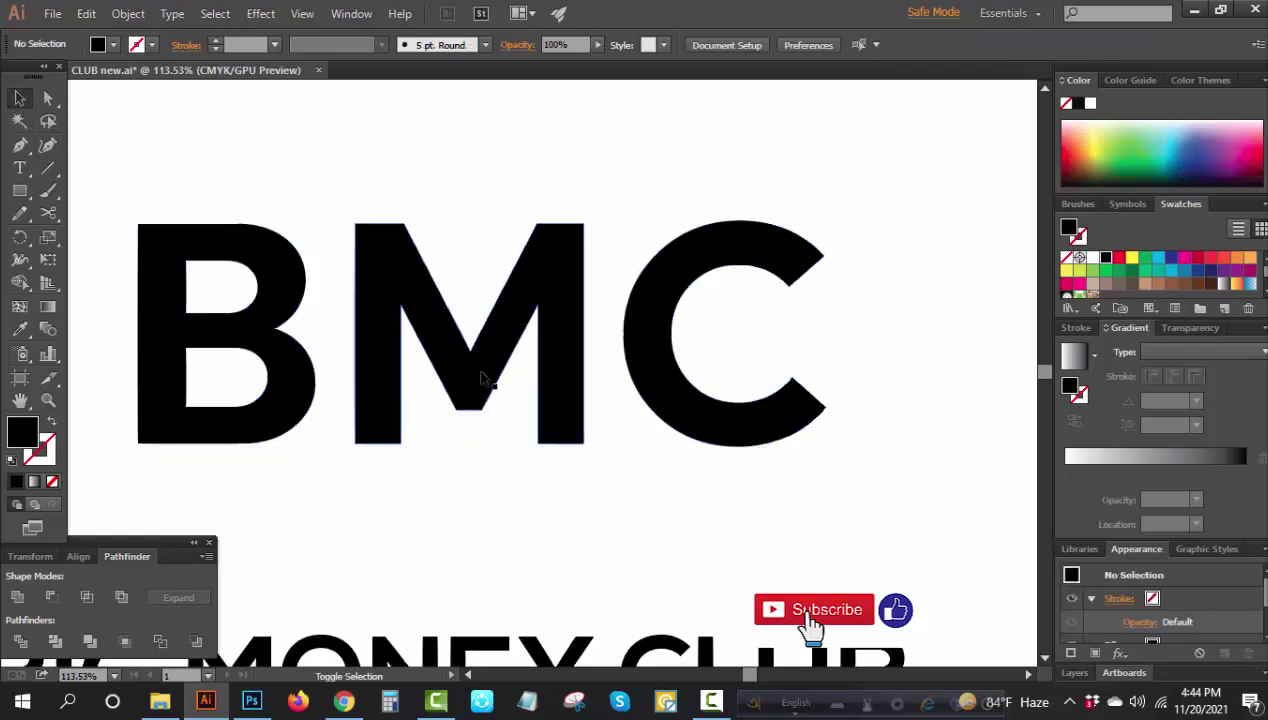
# - Move the M to overlap the B's right edge and the C to overlap the M's right edge
pyautogui.moveTo(481, 372); pyautogui.dragTo(422, 380)
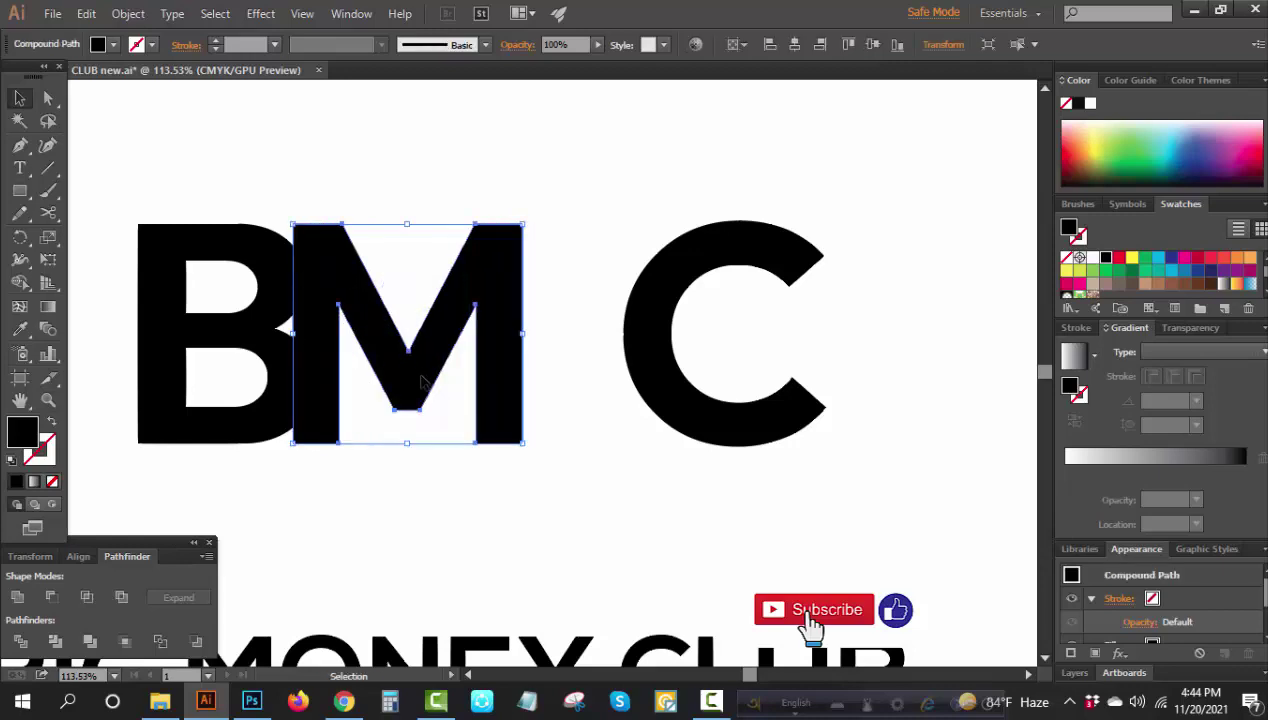
pyautogui.click(538, 512)
pyautogui.moveTo(680, 410); pyautogui.dragTo(558, 403)
pyautogui.click(594, 509)
pyautogui.moveTo(589, 518); pyautogui.dragTo(245, 330)
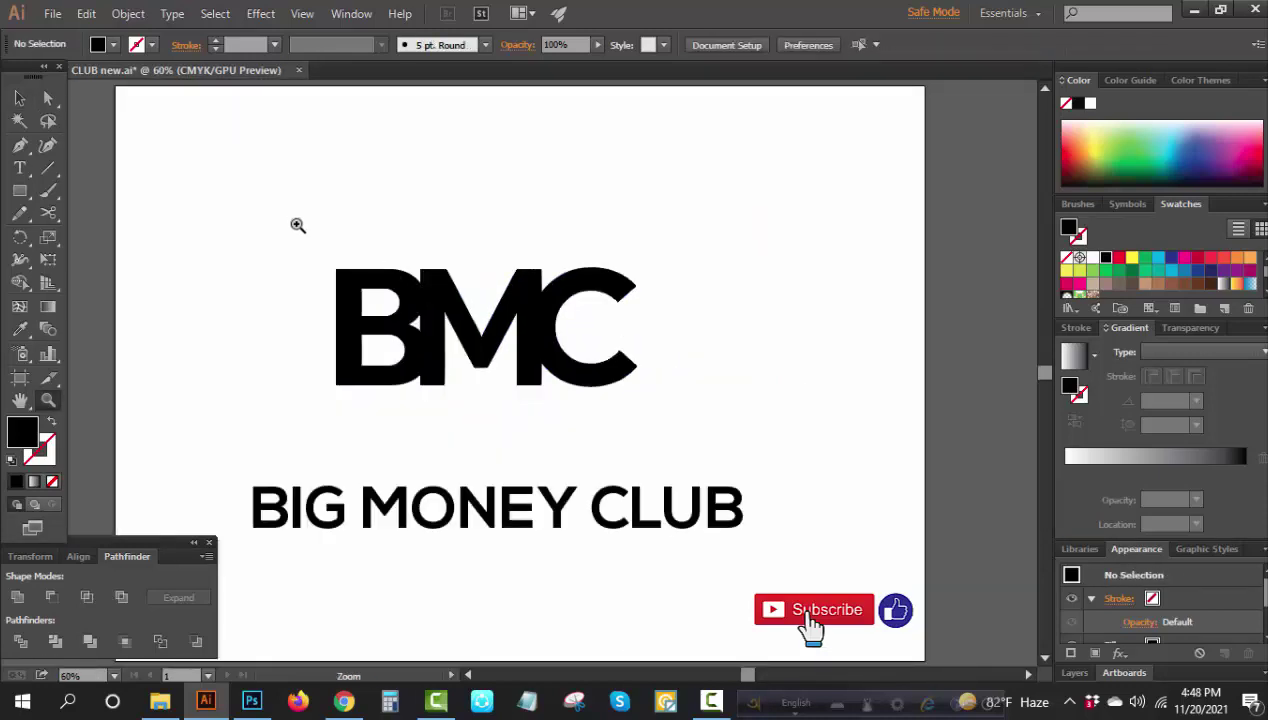
# - Apply an Offset Path effect of 10 pt with miter joins to all three BMC letters
pyautogui.moveTo(297, 225); pyautogui.dragTo(308, 302)
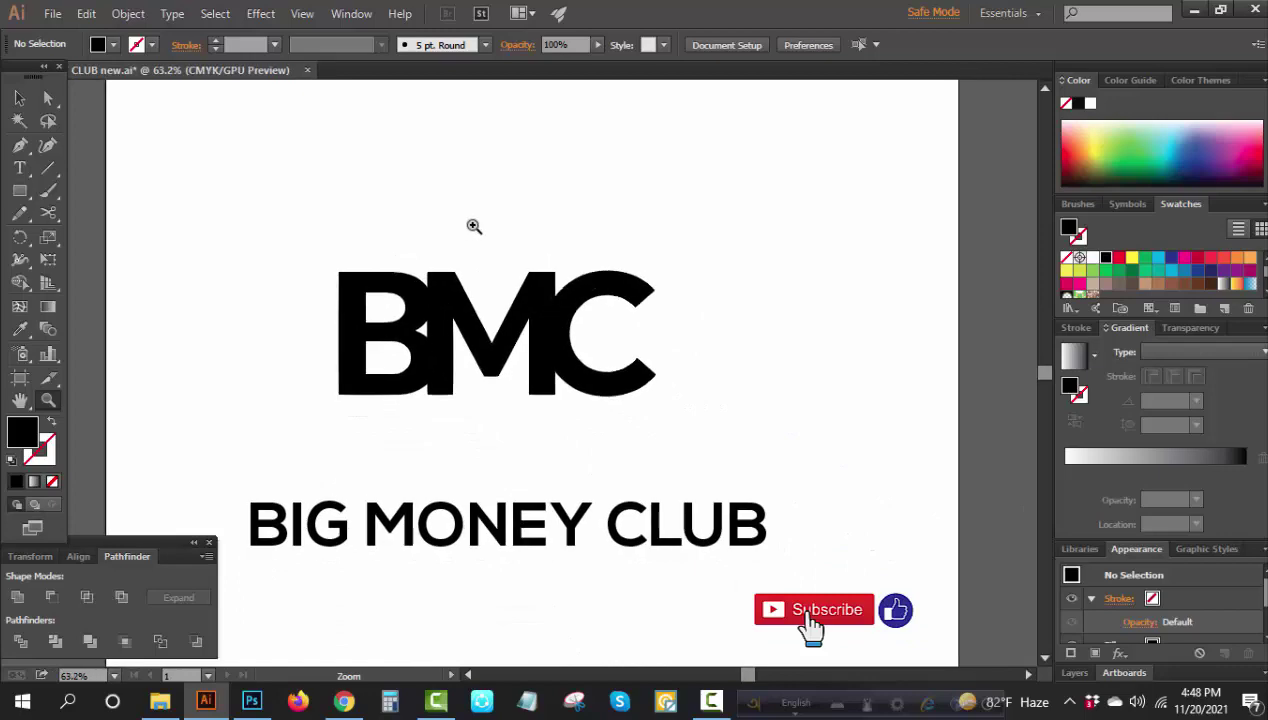
pyautogui.moveTo(474, 226); pyautogui.dragTo(117, 168)
pyautogui.click(20, 98)
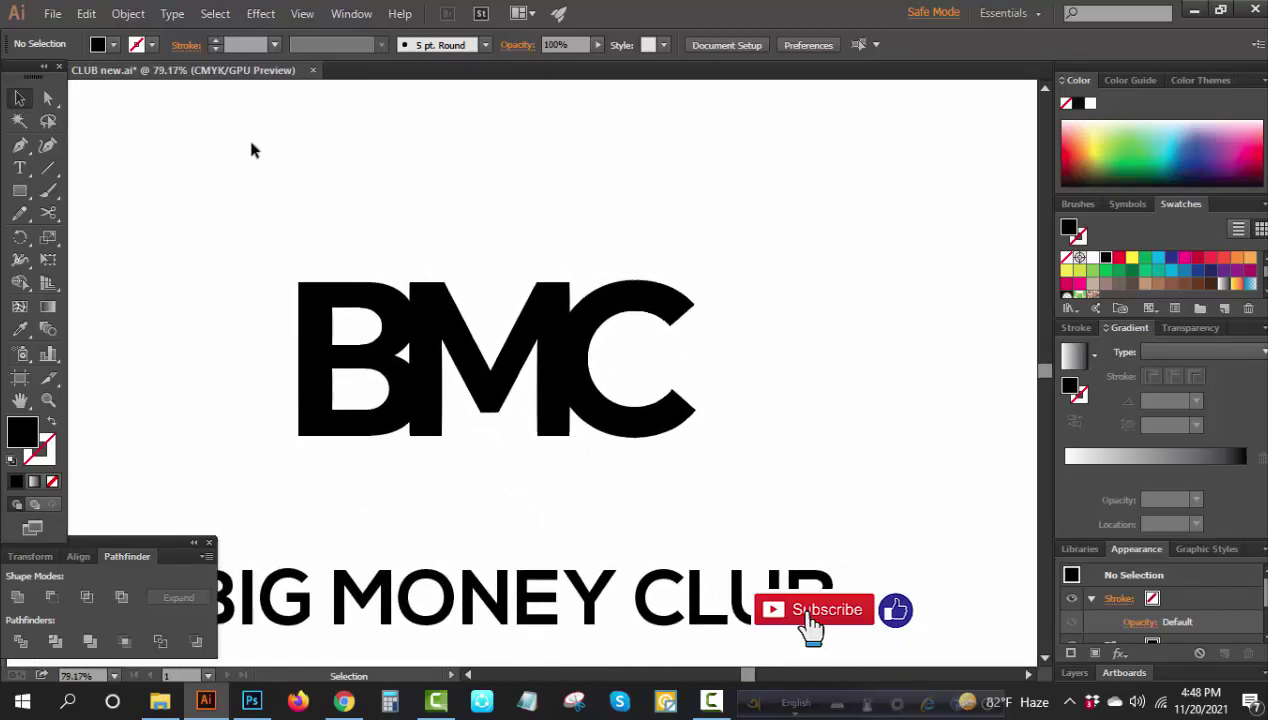
pyautogui.moveTo(257, 243); pyautogui.dragTo(790, 456)
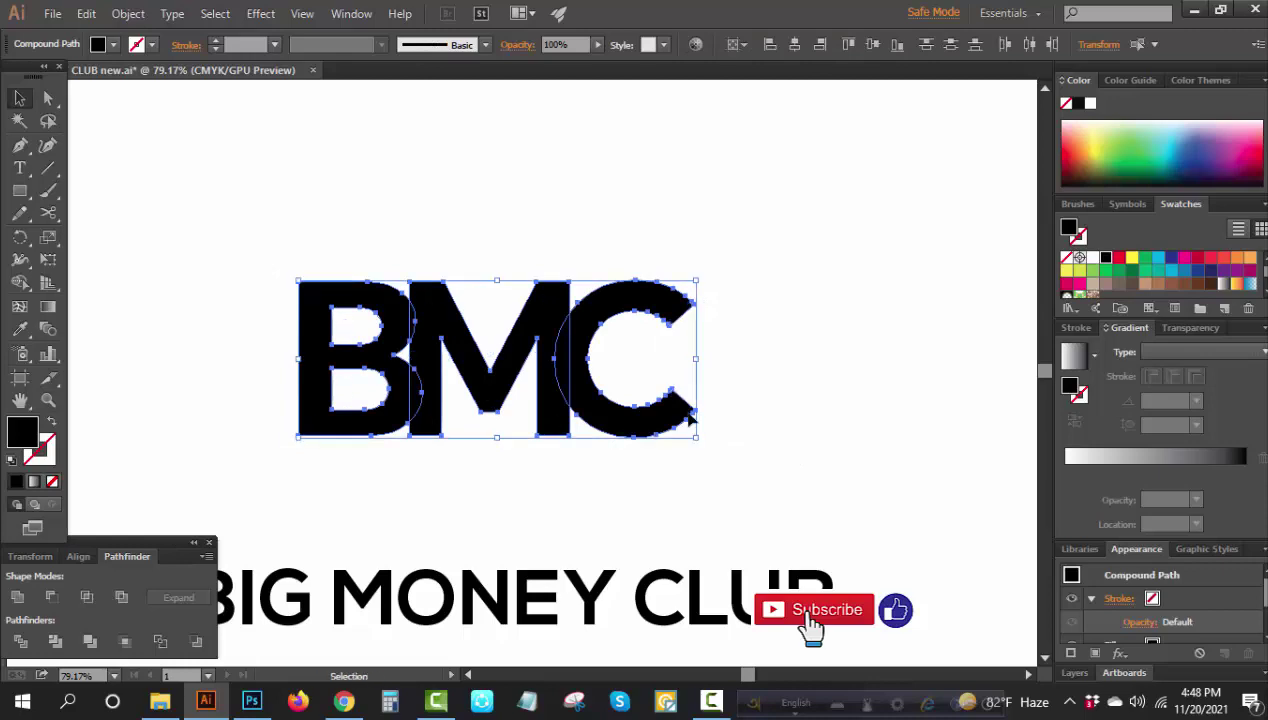
pyautogui.click(1118, 650)
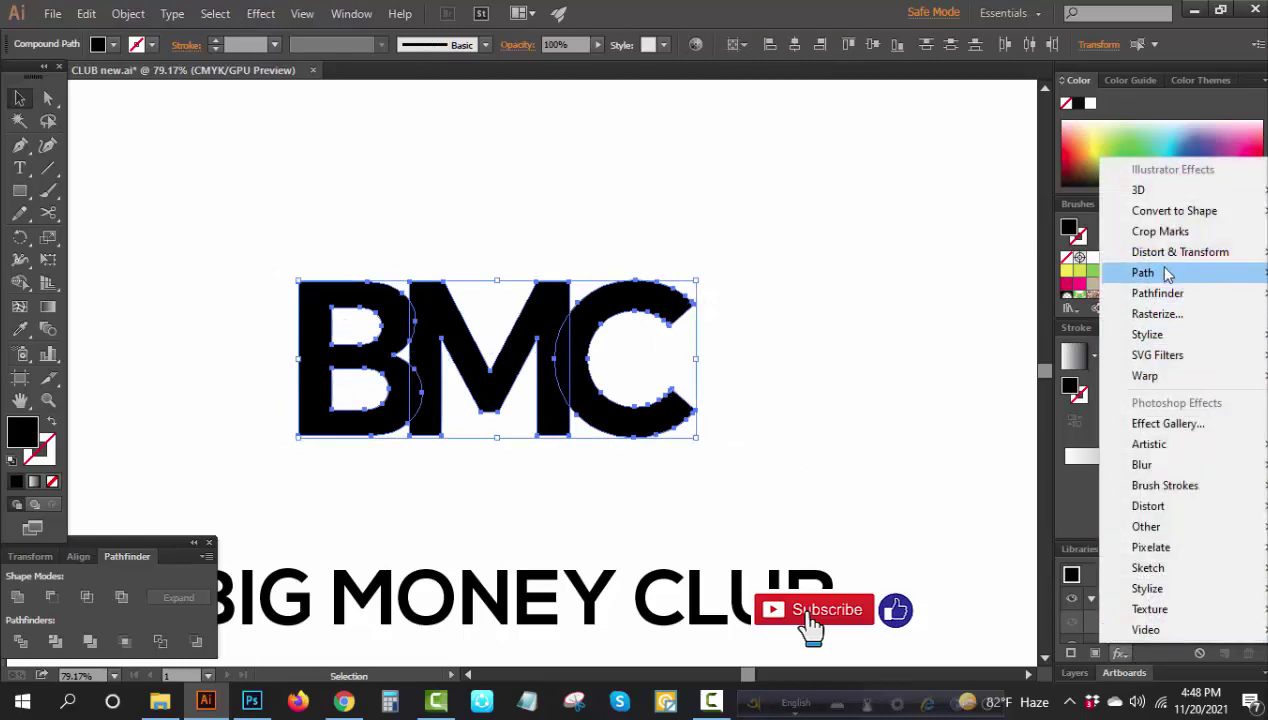
pyautogui.moveTo(1245, 271)
pyautogui.click(1063, 278)
pyautogui.click(866, 351)
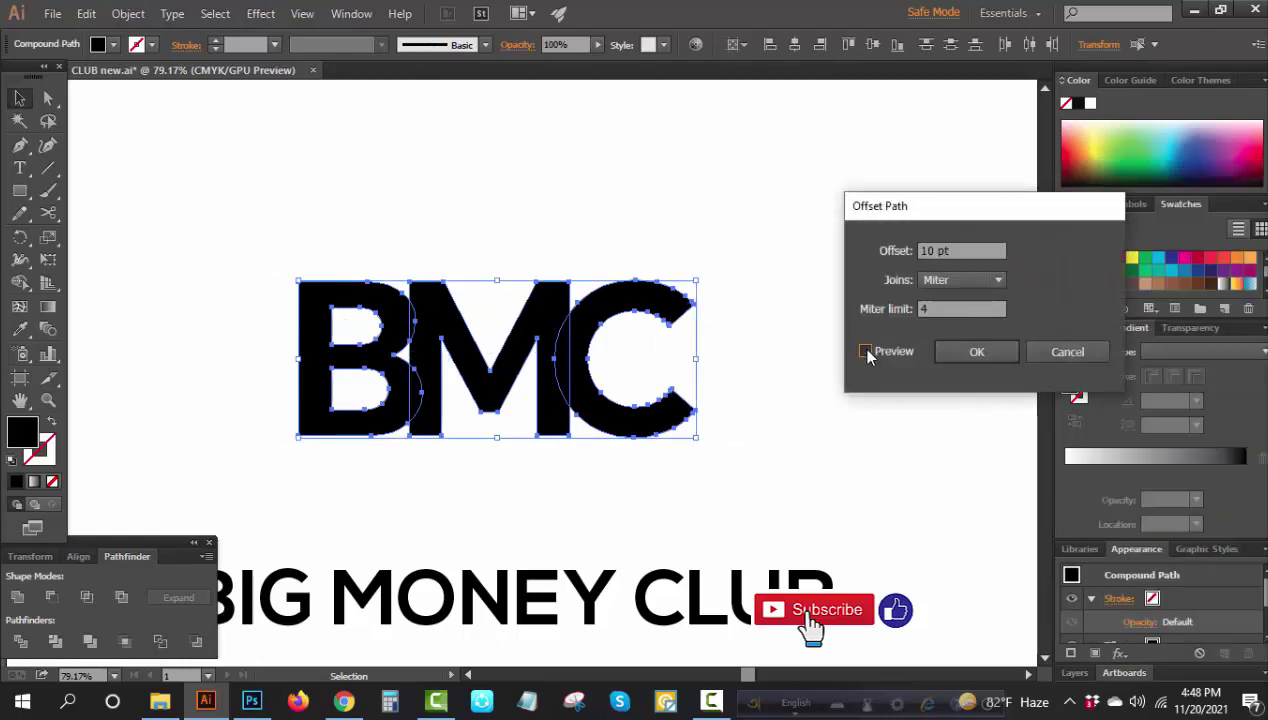
pyautogui.click(960, 352)
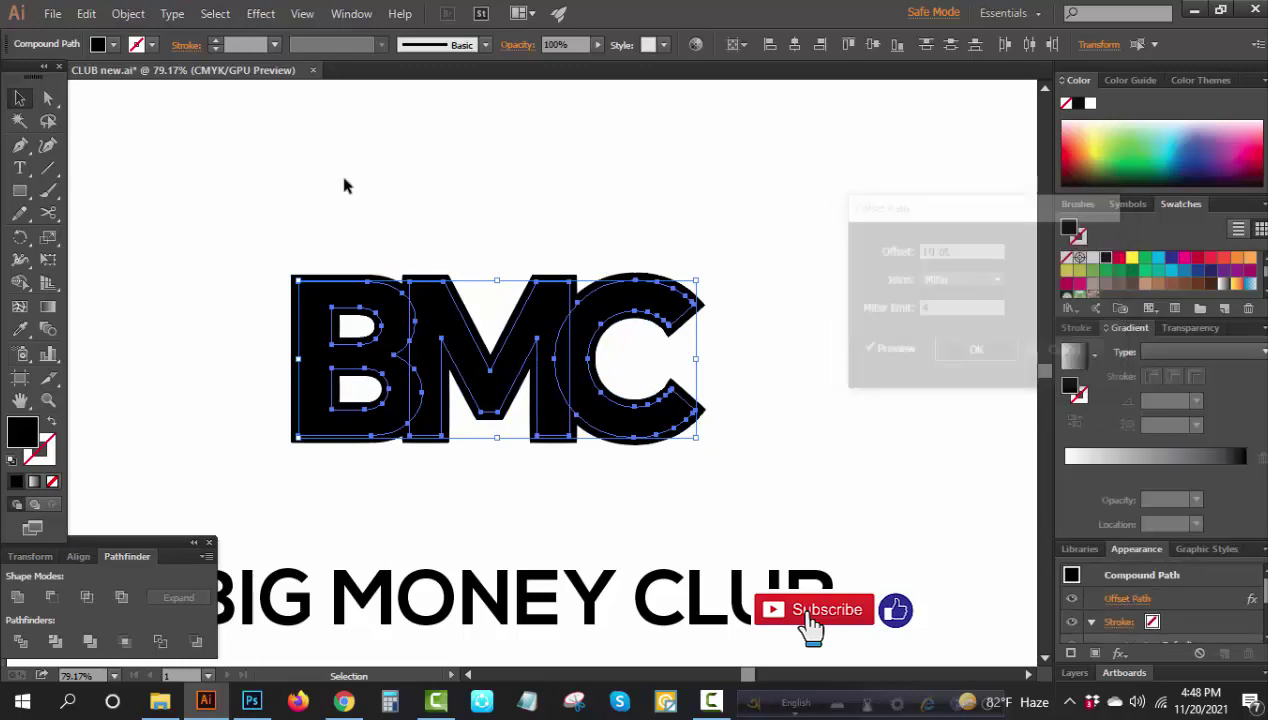
# - Expand the appearance of the offset BMC letters and fill the resulting shapes with orange
pyautogui.click(128, 13)
pyautogui.click(358, 237)
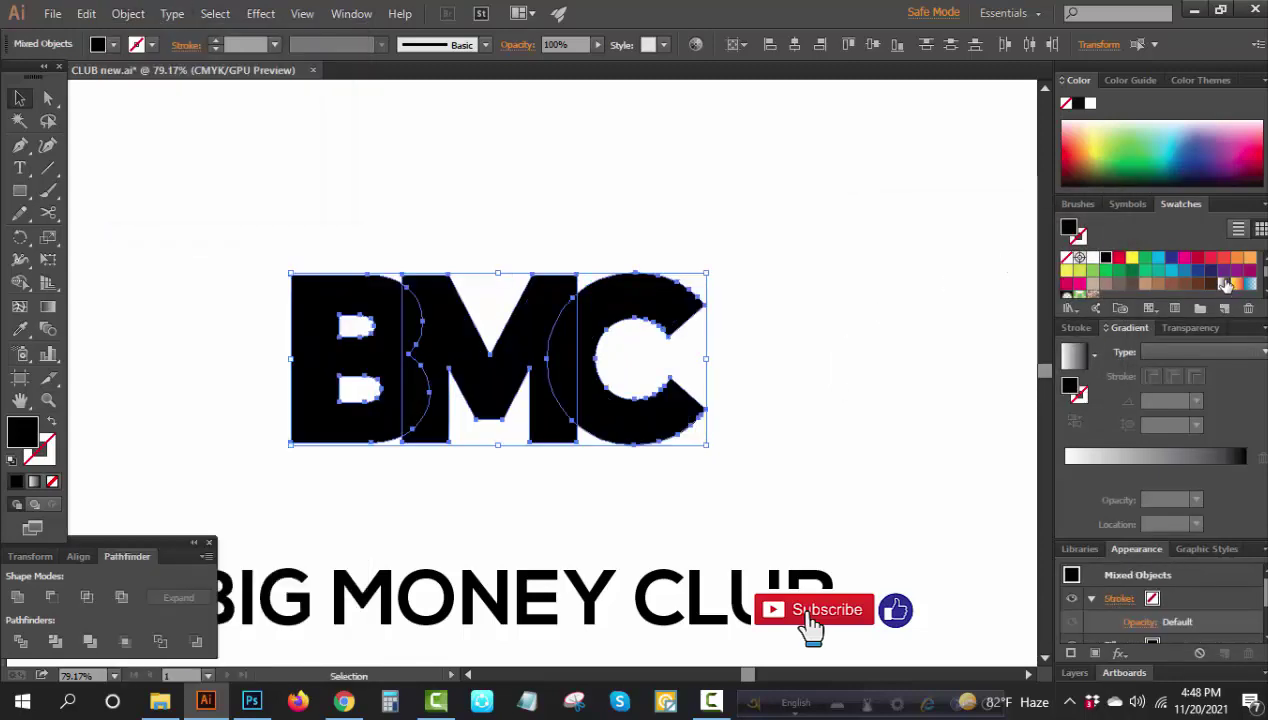
pyautogui.click(1237, 259)
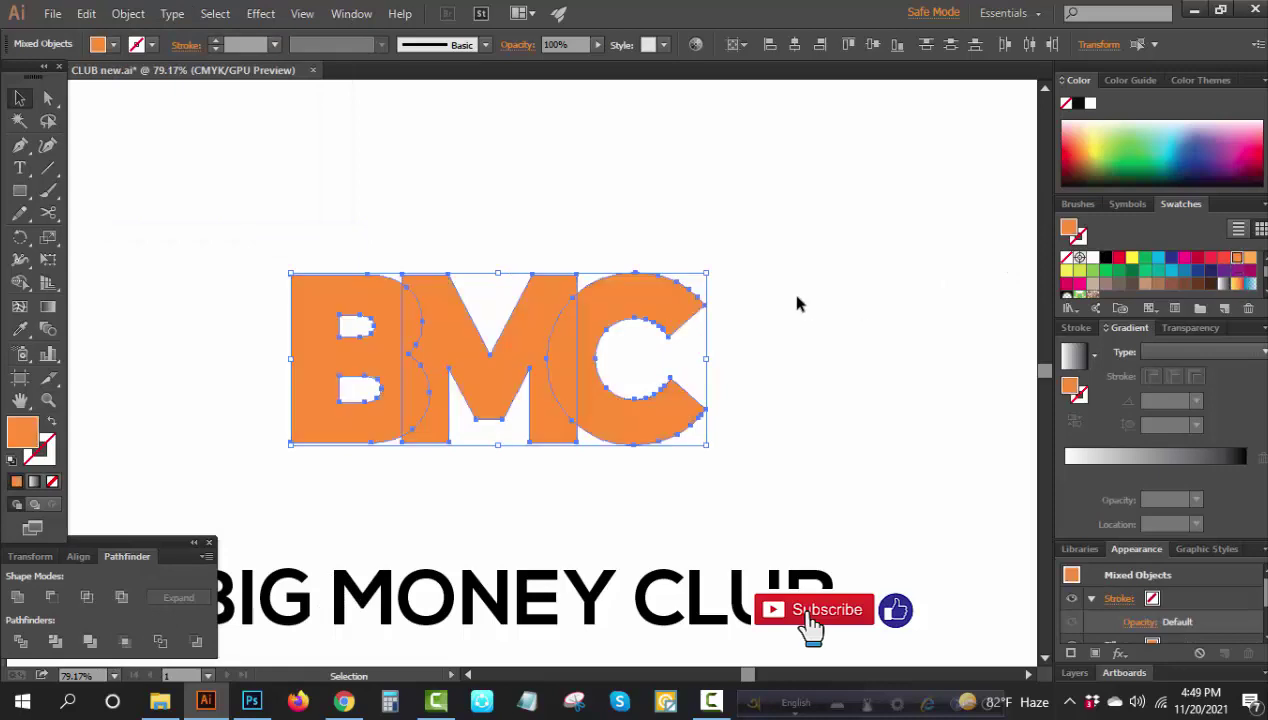
# - Place the original black BMC letters in front of the orange shapes and divide all overlapping pieces with Pathfinder
pyautogui.hotkey('ctrl', 'z')
pyautogui.moveTo(840, 218); pyautogui.dragTo(262, 480)
pyautogui.click(20, 641)
# - Ungroup the divided BMC pieces and activate the Magic Wand tool
pyautogui.rightClick(200, 368)
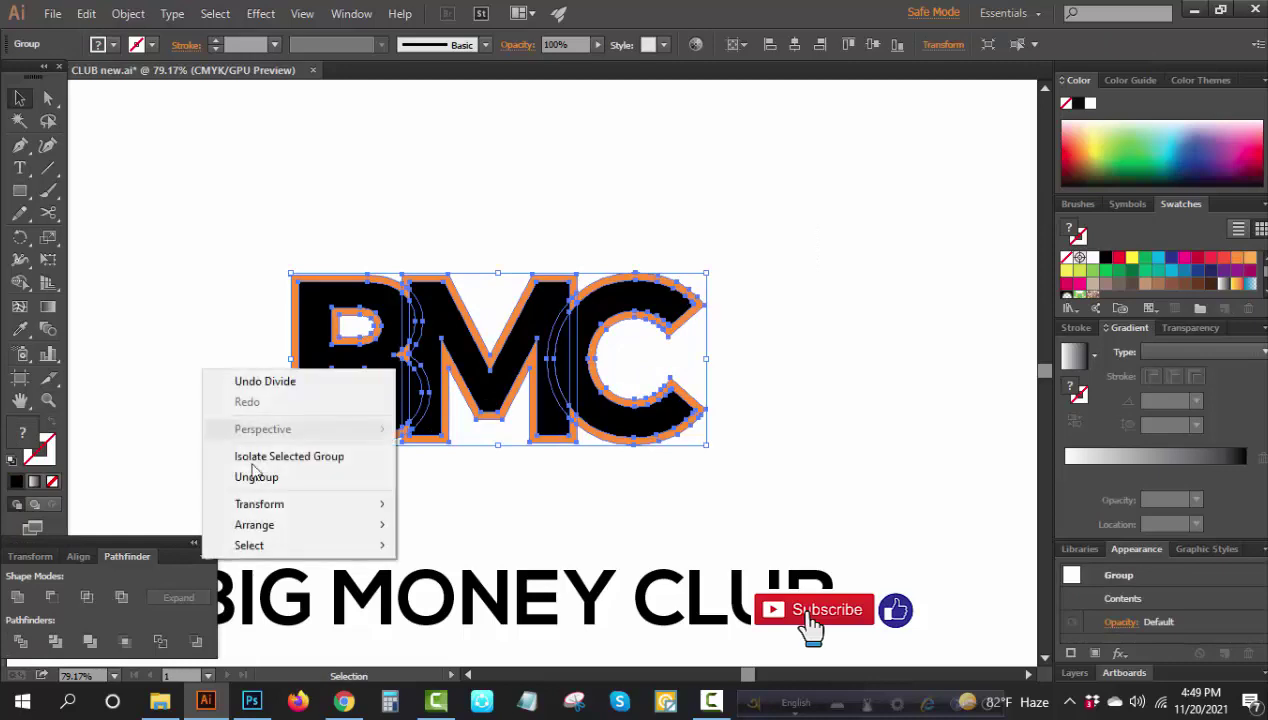
pyautogui.click(256, 476)
pyautogui.click(153, 320)
pyautogui.click(20, 120)
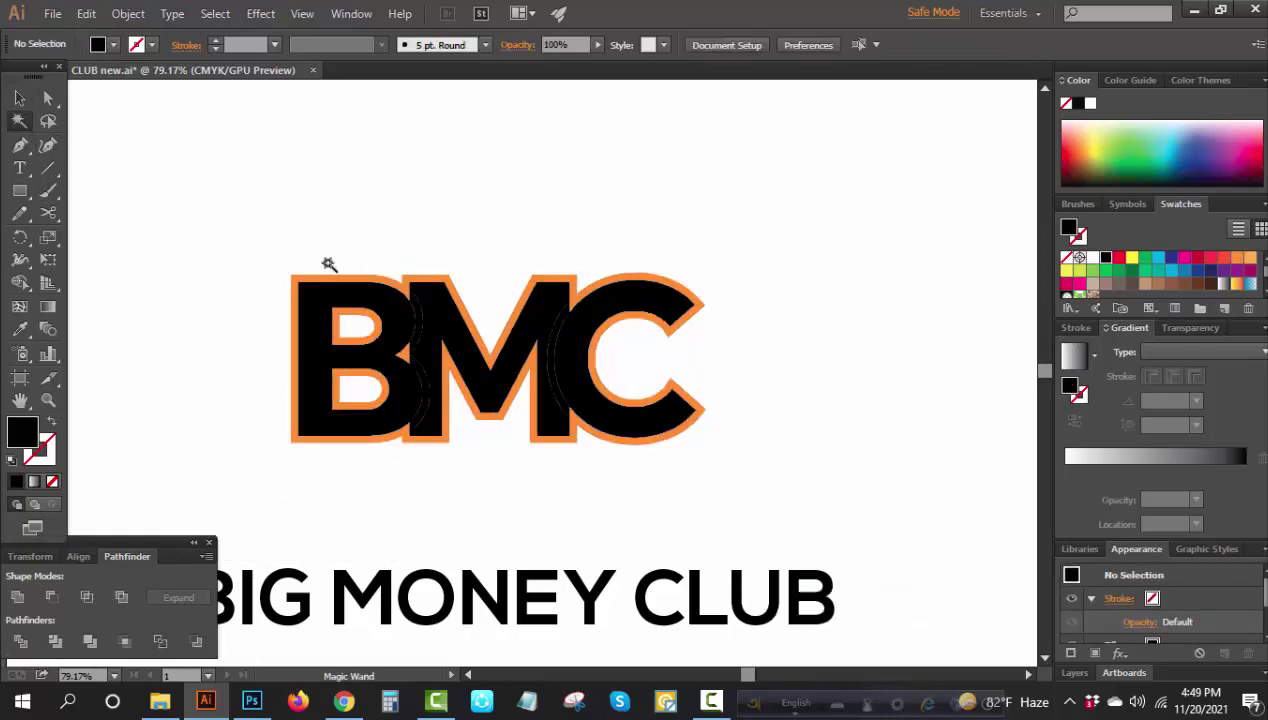
# - Delete all orange outline pieces and the thin overlap slivers where the B, M and C meet
pyautogui.click(333, 273)
pyautogui.press('Delete')
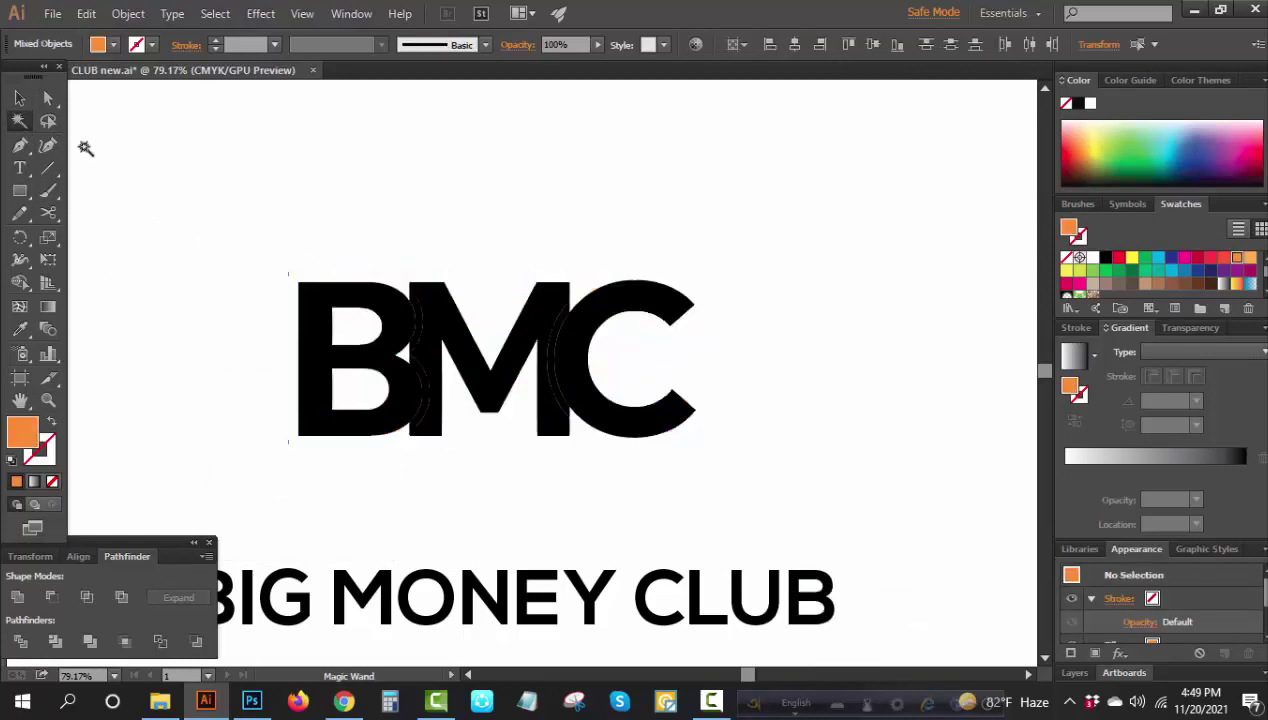
pyautogui.click(18, 100)
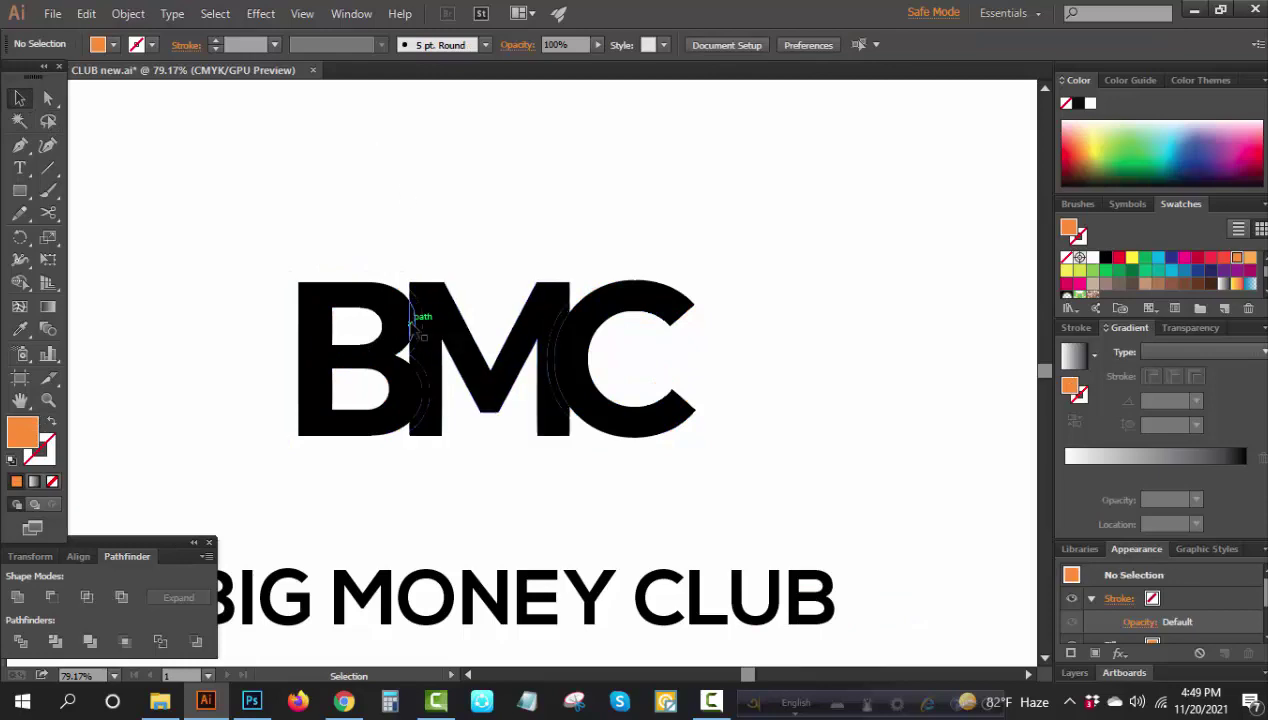
pyautogui.click(412, 325)
pyautogui.click(405, 265)
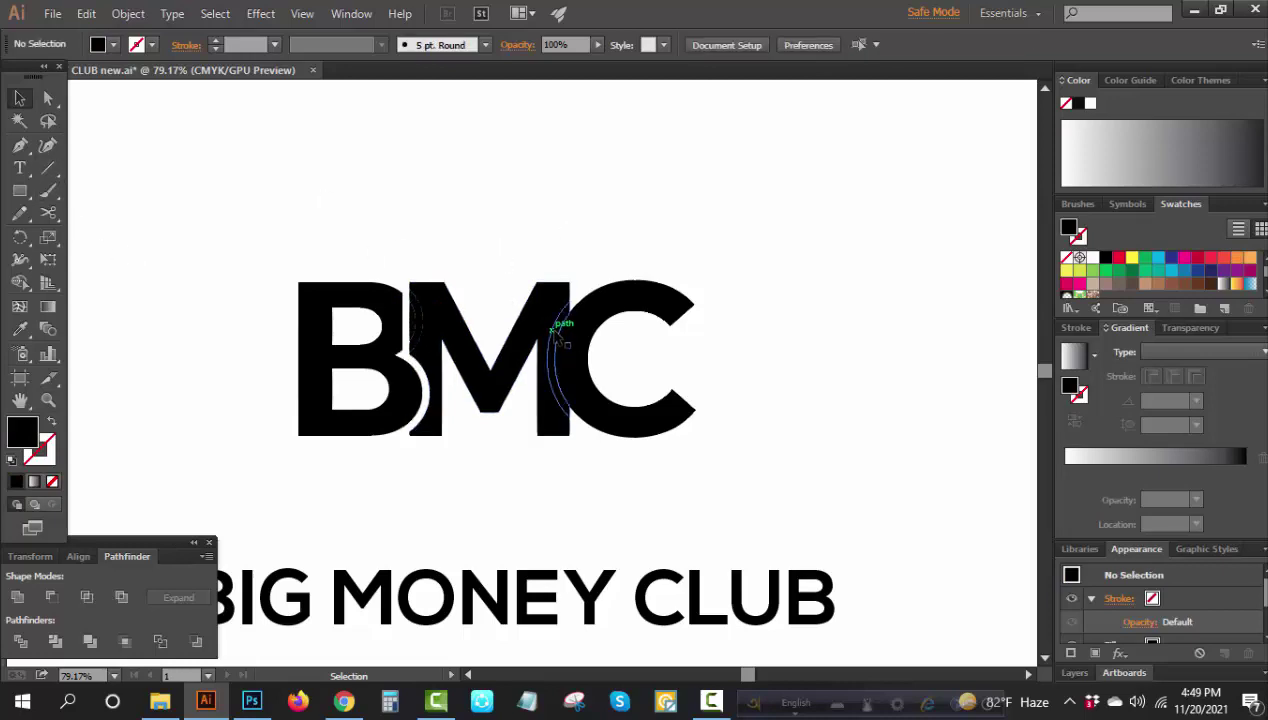
# - Draw a throwaway line without fill or stroke, select all matching invisible pieces with the Magic Wand and delete them
pyautogui.click(50, 172)
pyautogui.moveTo(156, 196); pyautogui.dragTo(286, 176)
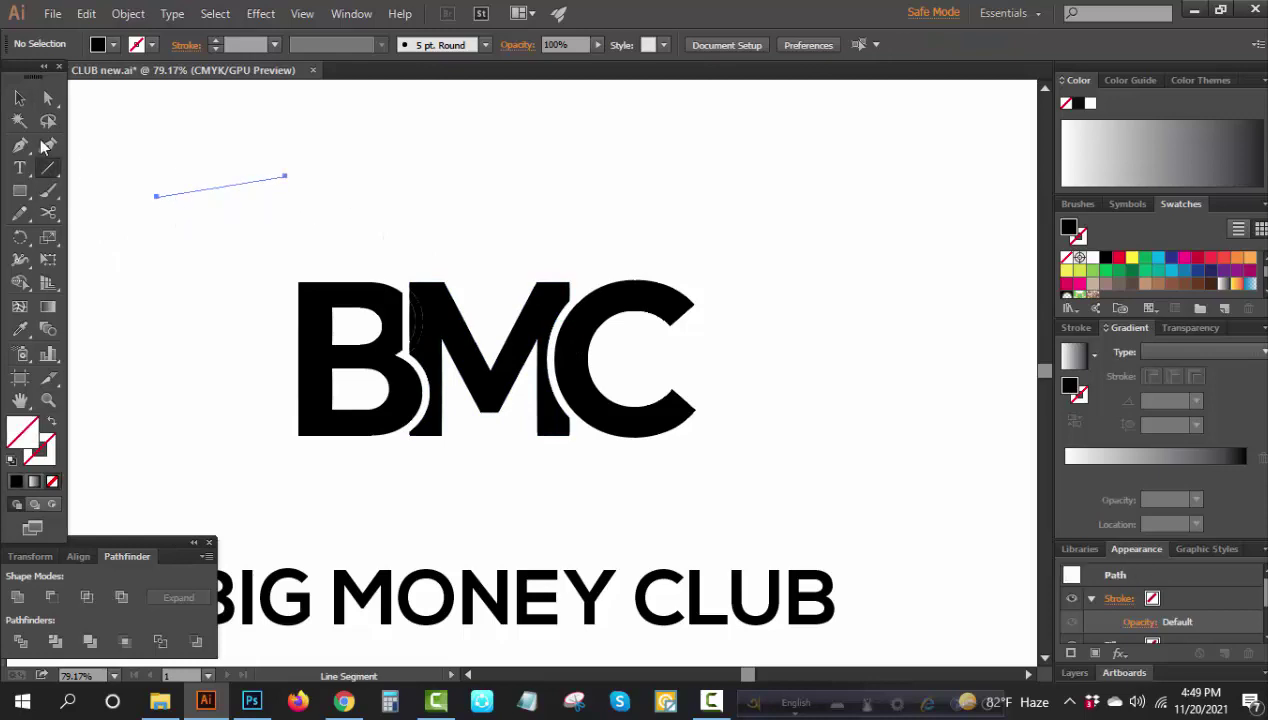
pyautogui.press('y')
pyautogui.click(191, 193)
pyautogui.press('Delete')
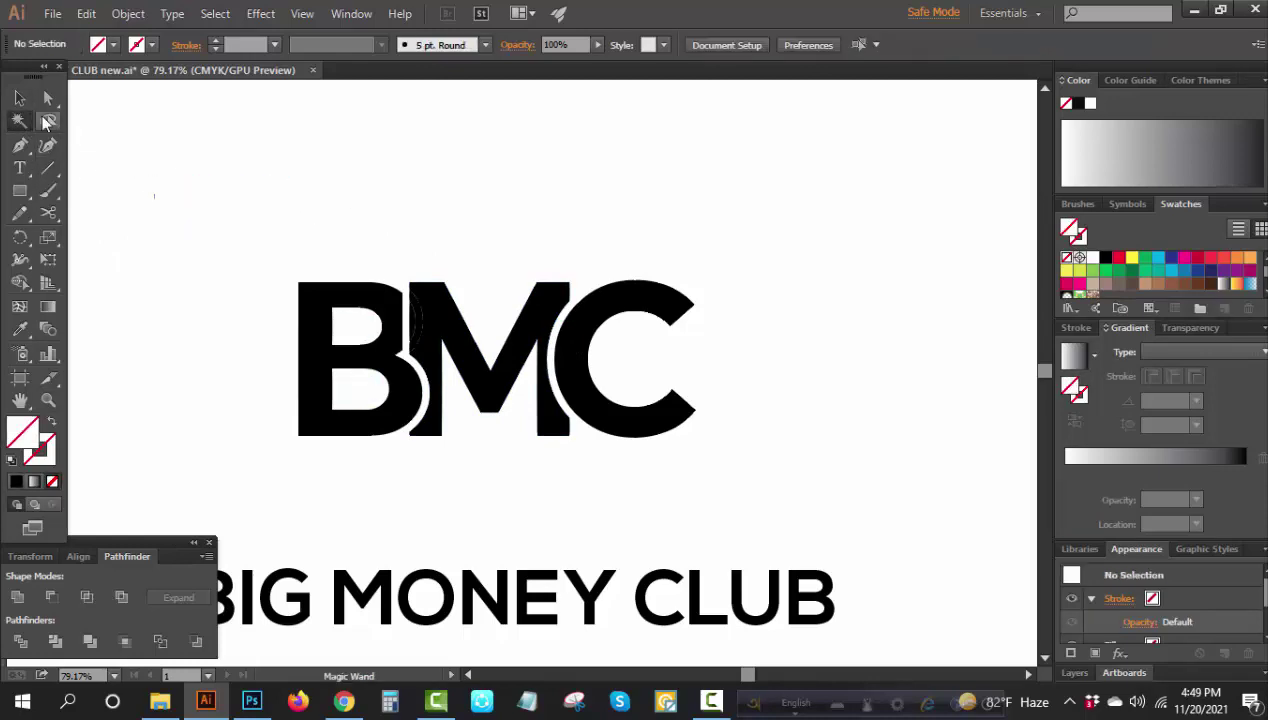
# - Unite all the remaining BMC pieces with Pathfinder
pyautogui.press('v')
pyautogui.moveTo(181, 202); pyautogui.dragTo(824, 522)
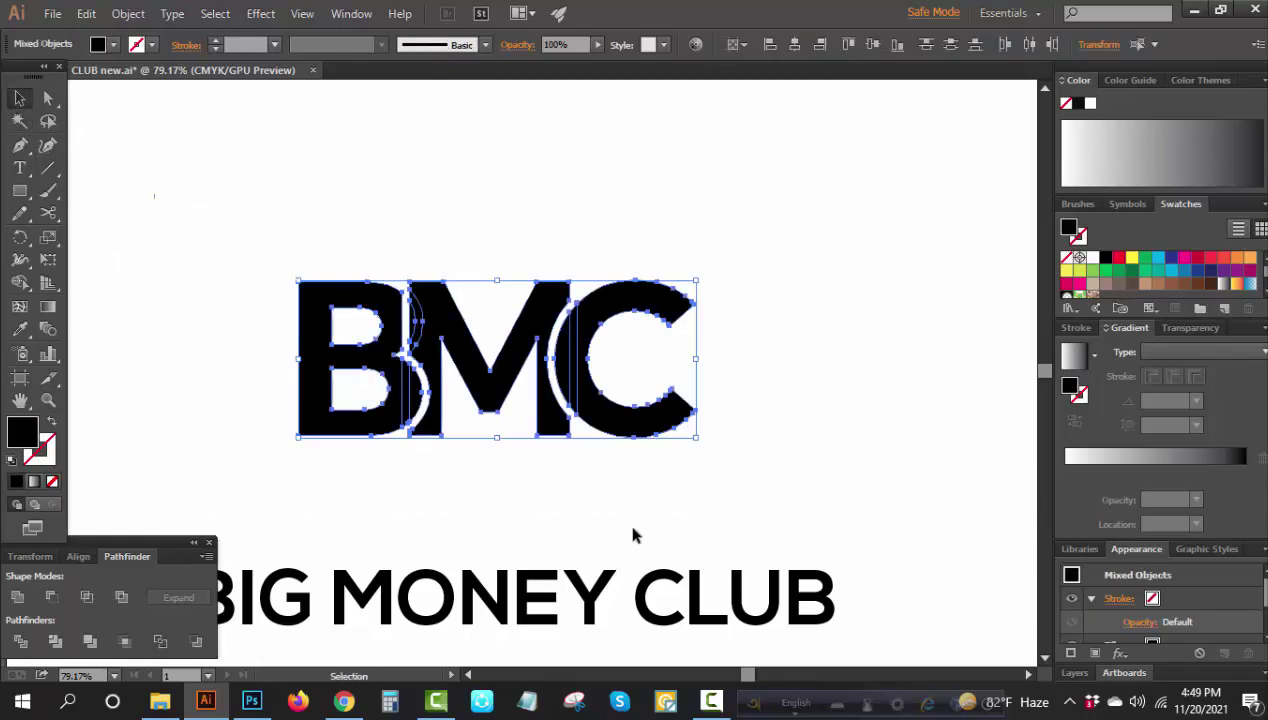
pyautogui.click(17, 597)
pyautogui.click(181, 462)
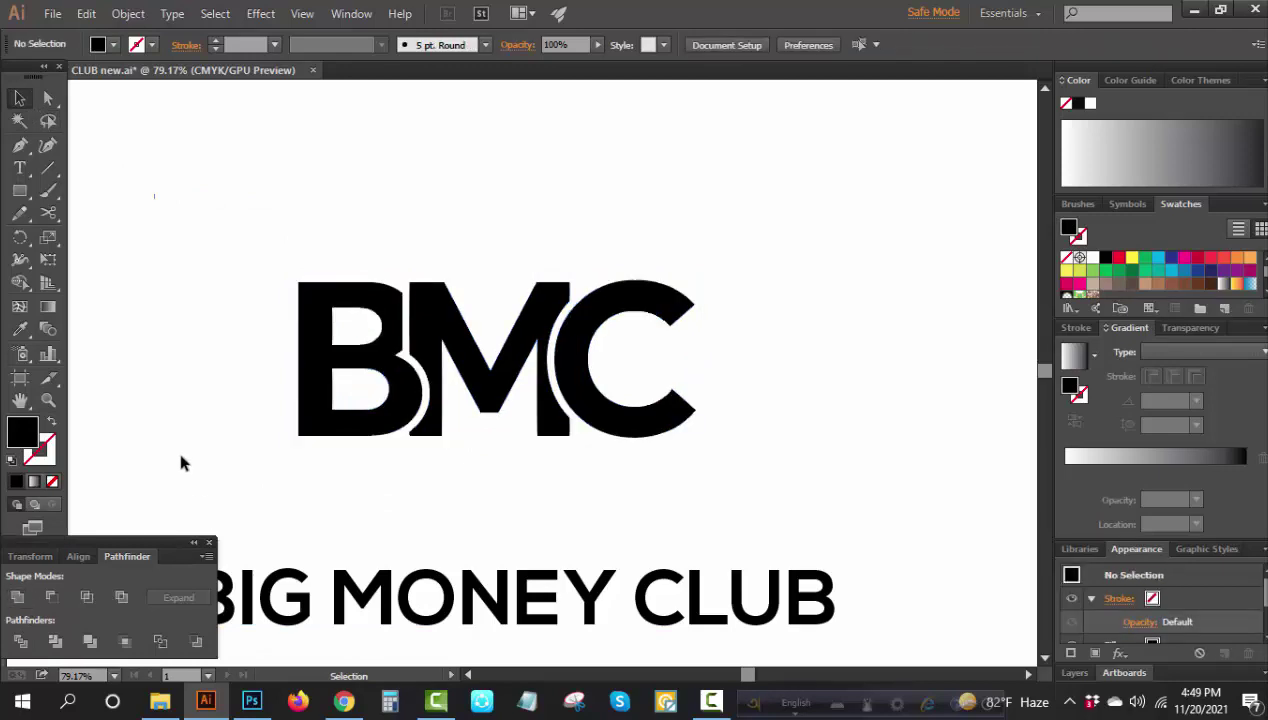
# - Scale the BIG MONEY CLUB text down to about 80 pt and place it just beneath the BMC letters
pyautogui.hotkey('ctrl', '0')
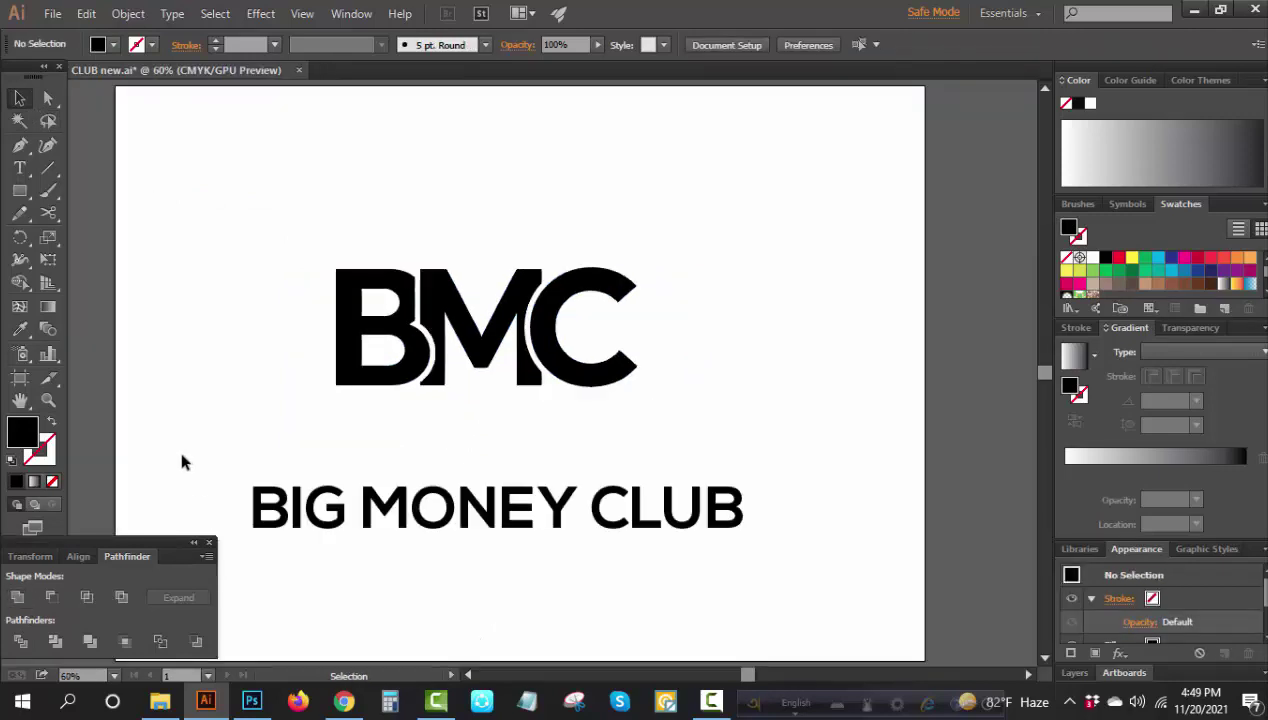
pyautogui.moveTo(572, 526); pyautogui.dragTo(556, 466)
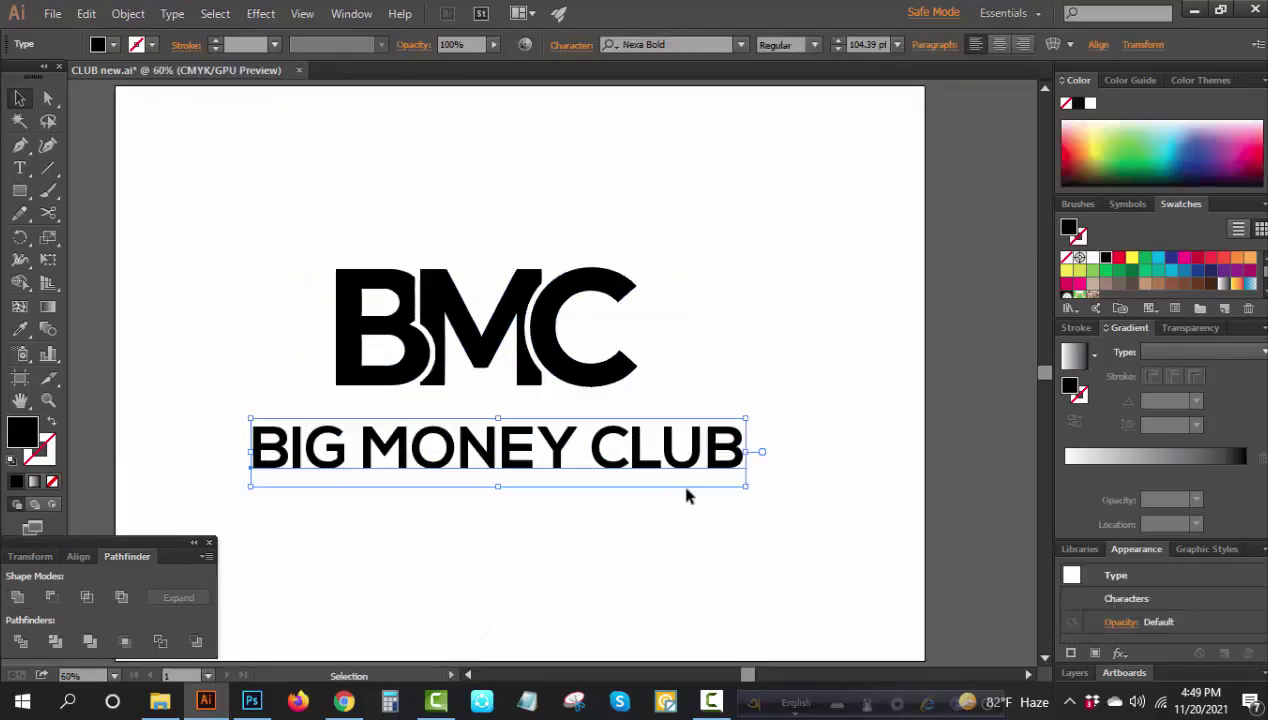
pyautogui.moveTo(748, 490); pyautogui.dragTo(688, 488)
pyautogui.click(739, 526)
pyautogui.moveTo(628, 458); pyautogui.dragTo(628, 426)
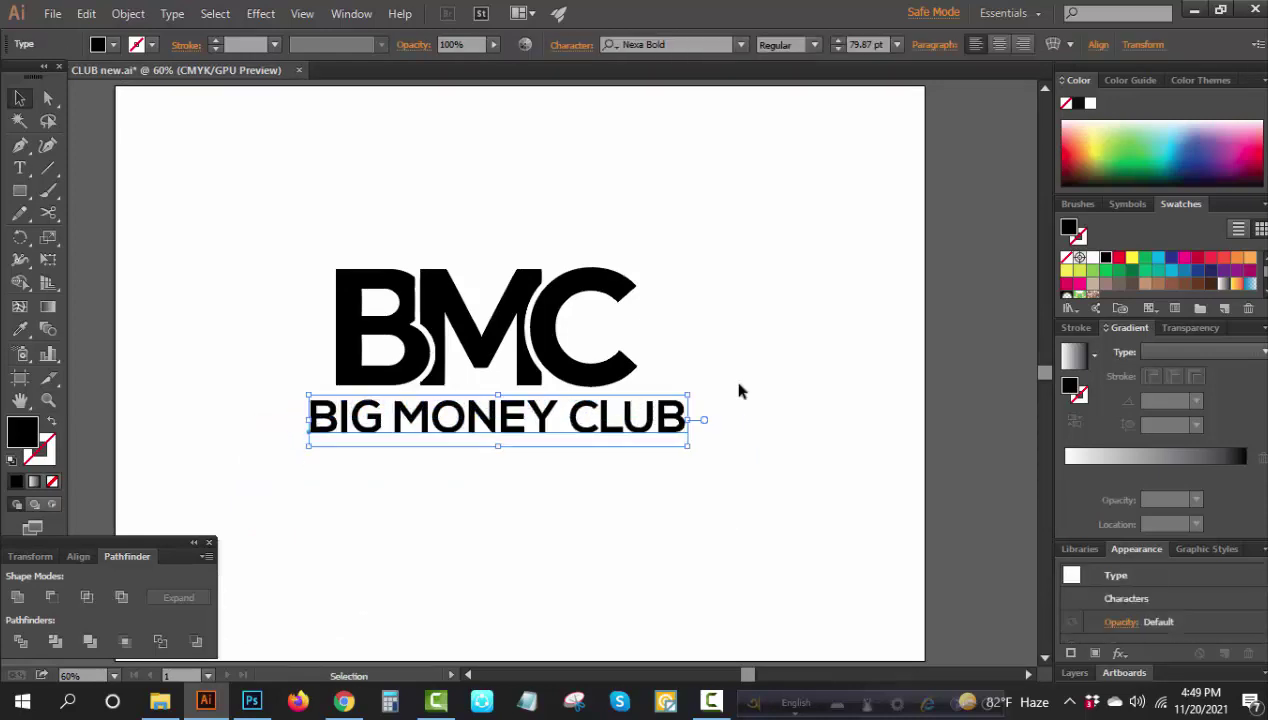
# - Convert the BIG MONEY CLUB text to outlines and center the BMC letters horizontally on the artboard
pyautogui.rightClick(750, 424)
pyautogui.click(812, 558)
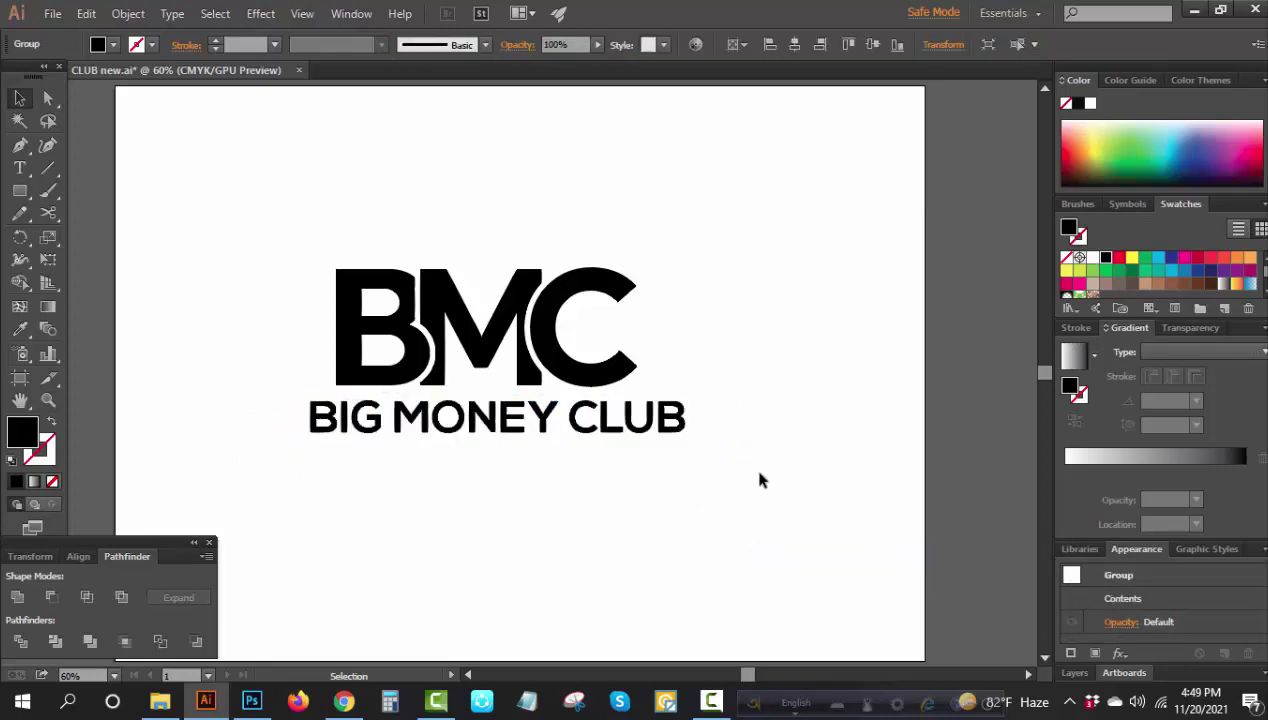
pyautogui.click(367, 302)
pyautogui.click(796, 46)
# - Group the BMC letters with the tagline and center the group vertically on the artboard
pyautogui.moveTo(753, 256); pyautogui.dragTo(546, 455)
pyautogui.rightClick(845, 310)
pyautogui.click(890, 413)
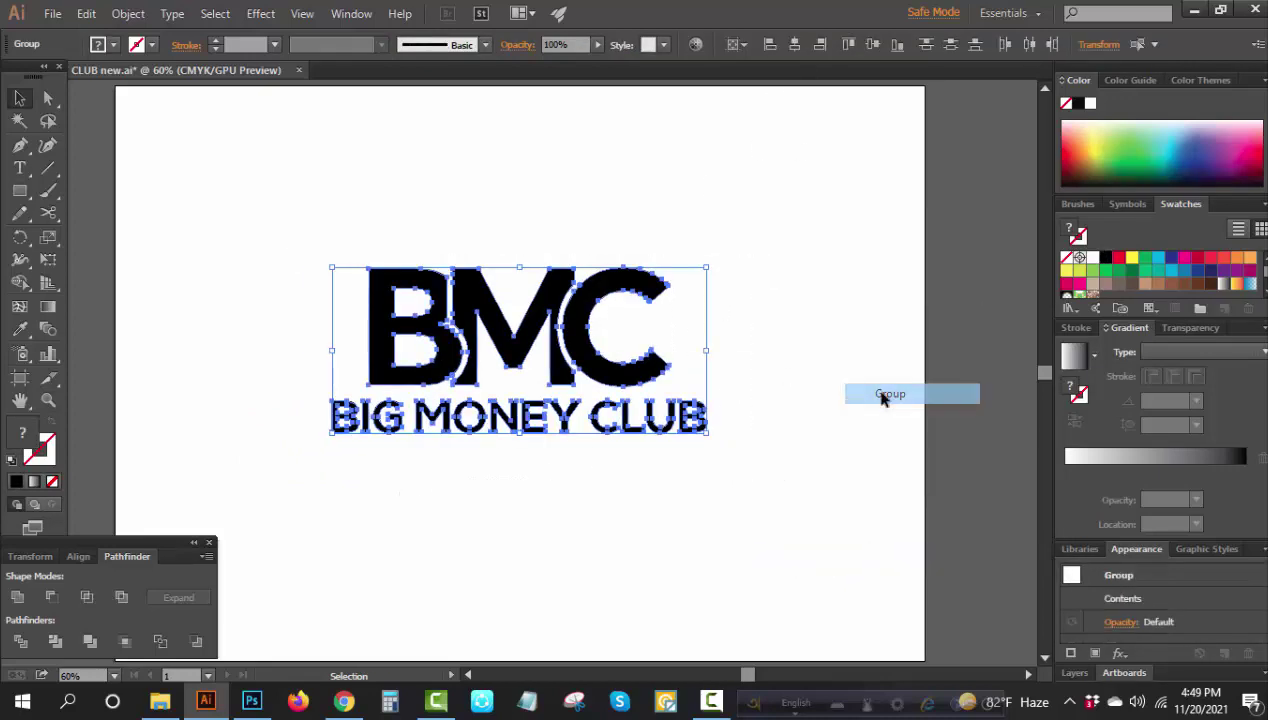
pyautogui.click(872, 44)
pyautogui.click(773, 280)
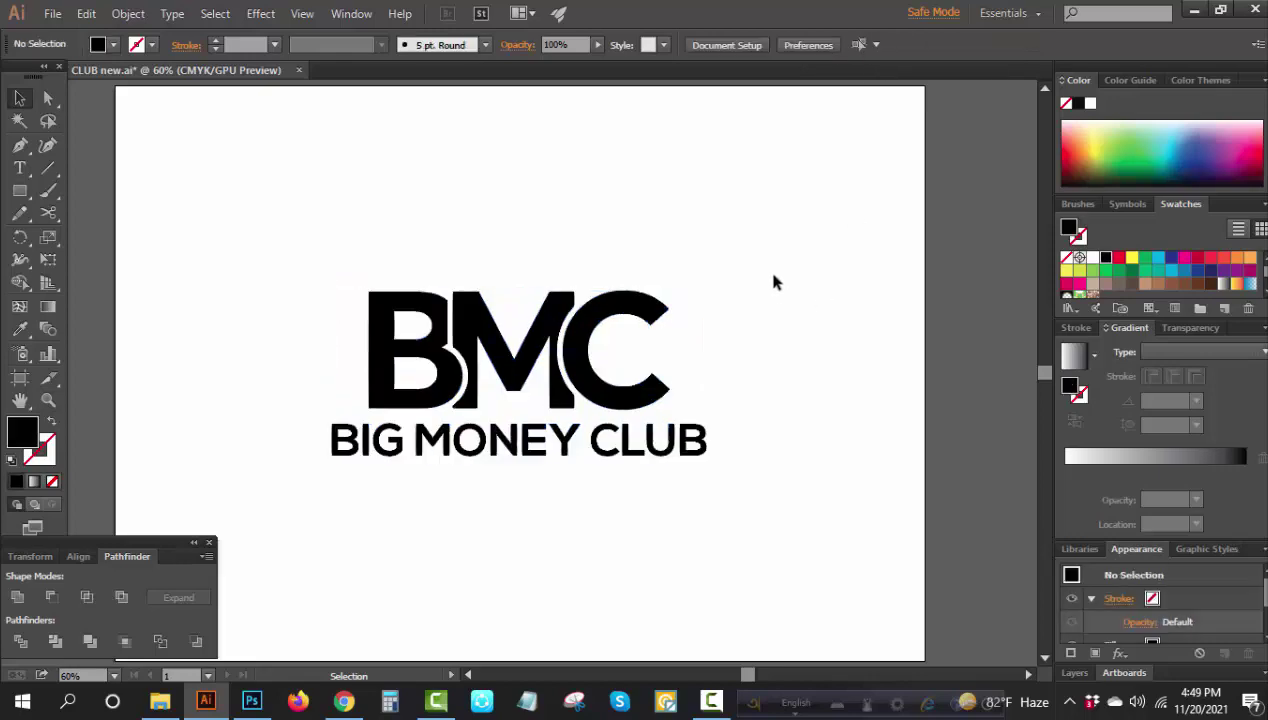
pyautogui.hotkey('ctrl', 'a')
pyautogui.click(796, 370)
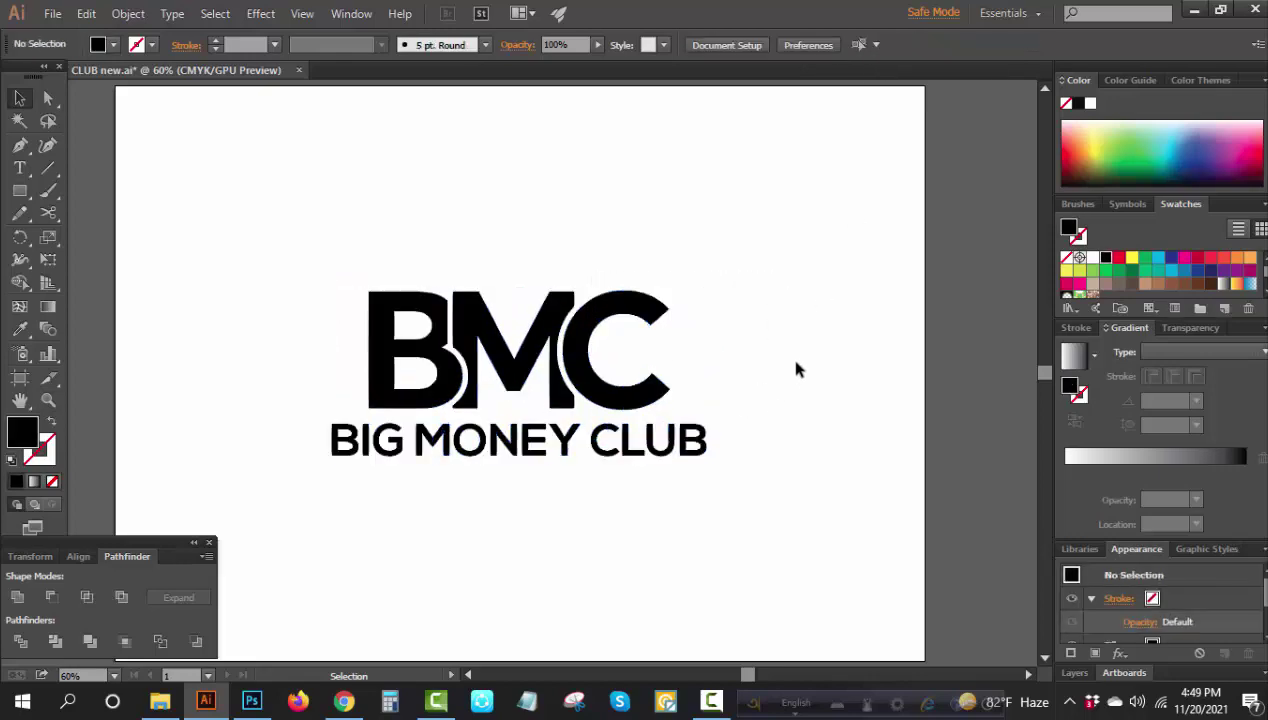
# - Fill the B, the C, BIG and CLUB with orange, and the M and MONEY with dark gray
pyautogui.click(48, 98)
pyautogui.click(440, 350)
pyautogui.keyDown('shift'); pyautogui.click(603, 392); pyautogui.keyUp('shift')
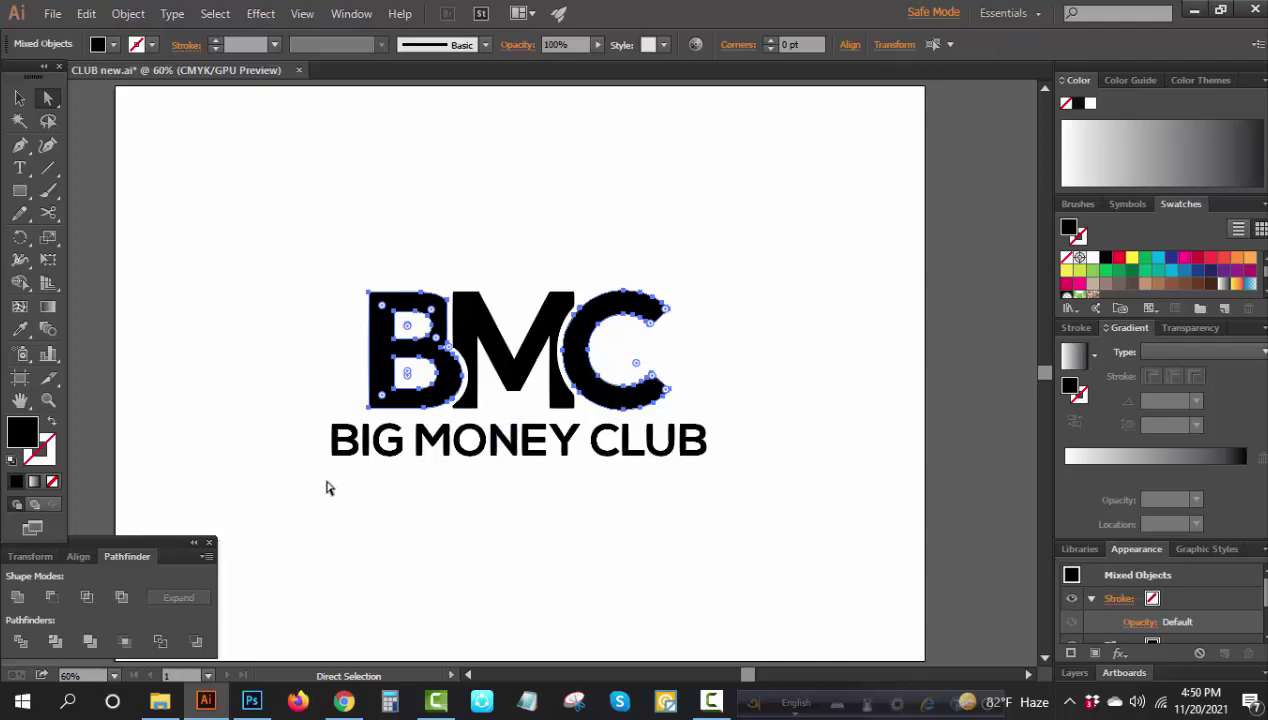
pyautogui.moveTo(393, 455); pyautogui.dragTo(395, 457)
pyautogui.moveTo(710, 526); pyautogui.dragTo(582, 416)
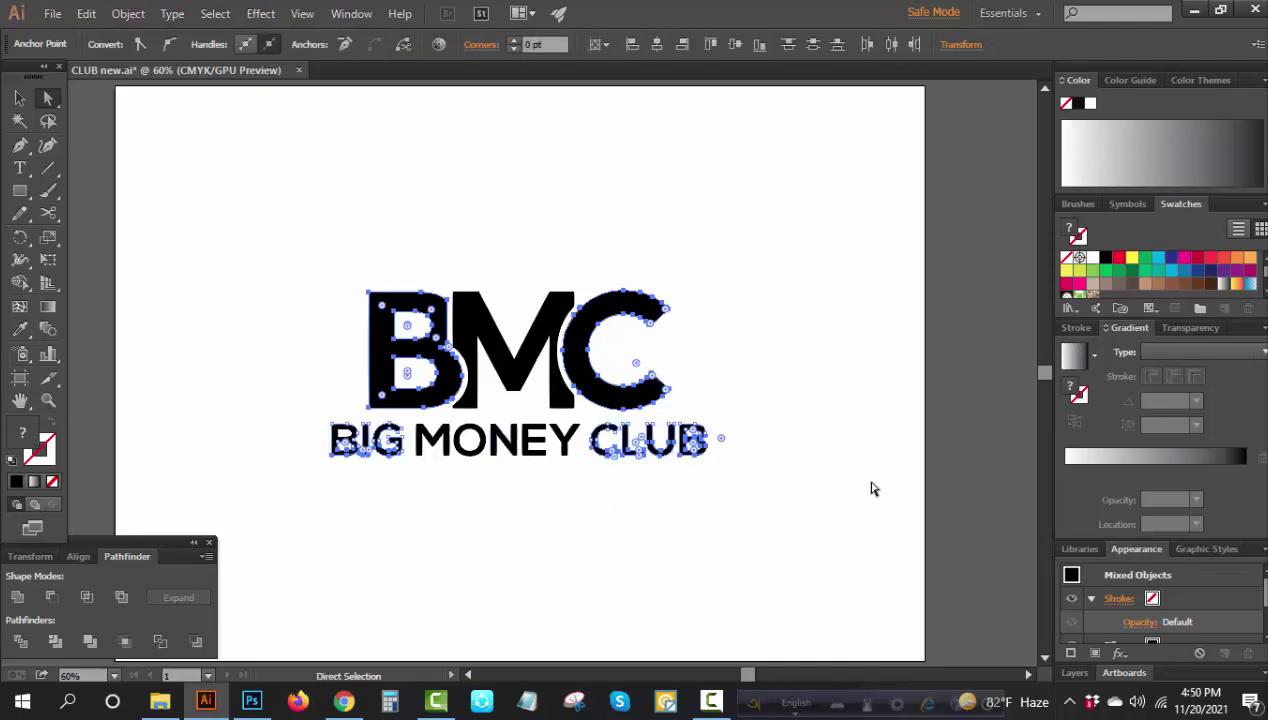
pyautogui.click(1236, 259)
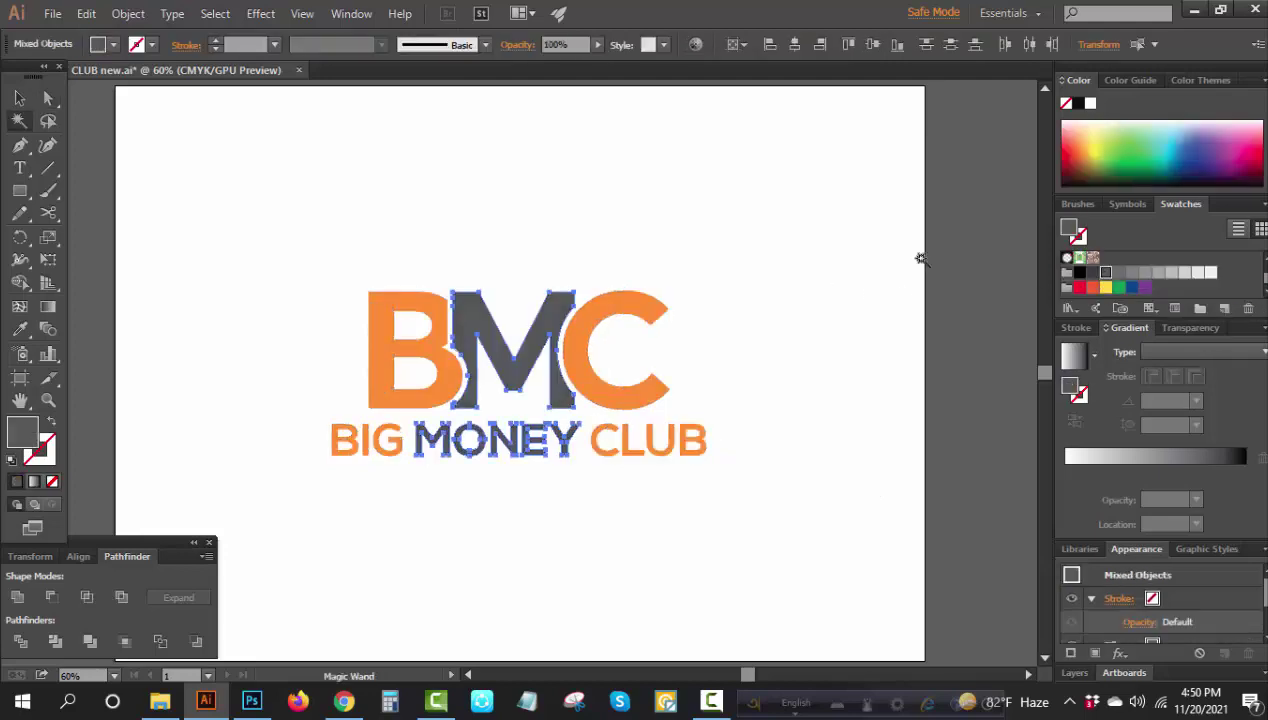
# - Save the document with the recolored logo
pyautogui.click(19, 98)
pyautogui.click(566, 346)
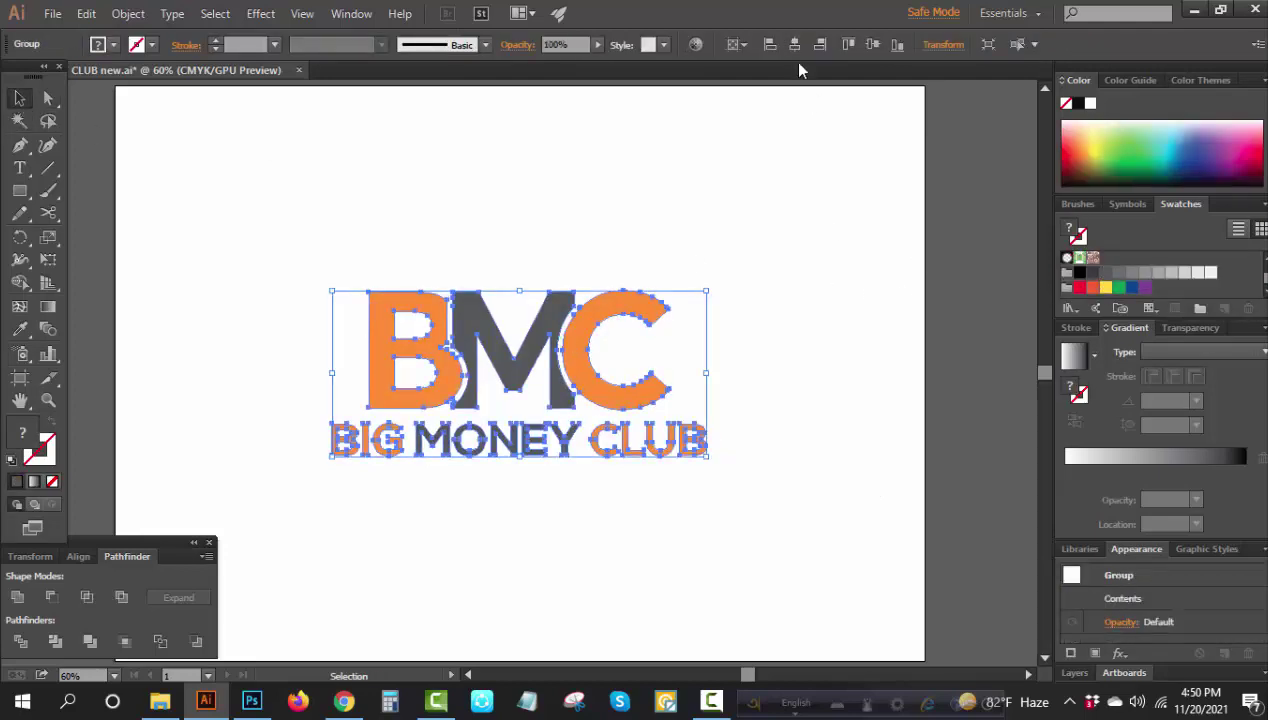
pyautogui.click(784, 252)
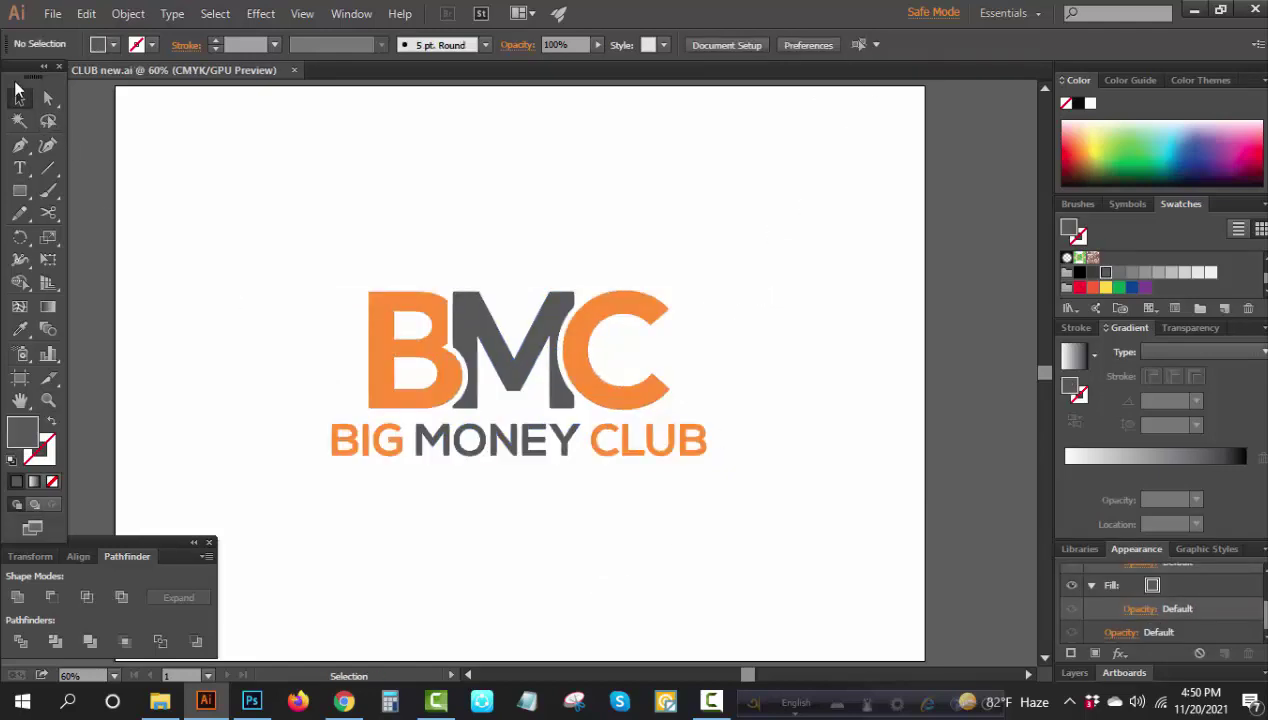
pyautogui.click(628, 400)
pyautogui.click(733, 350)
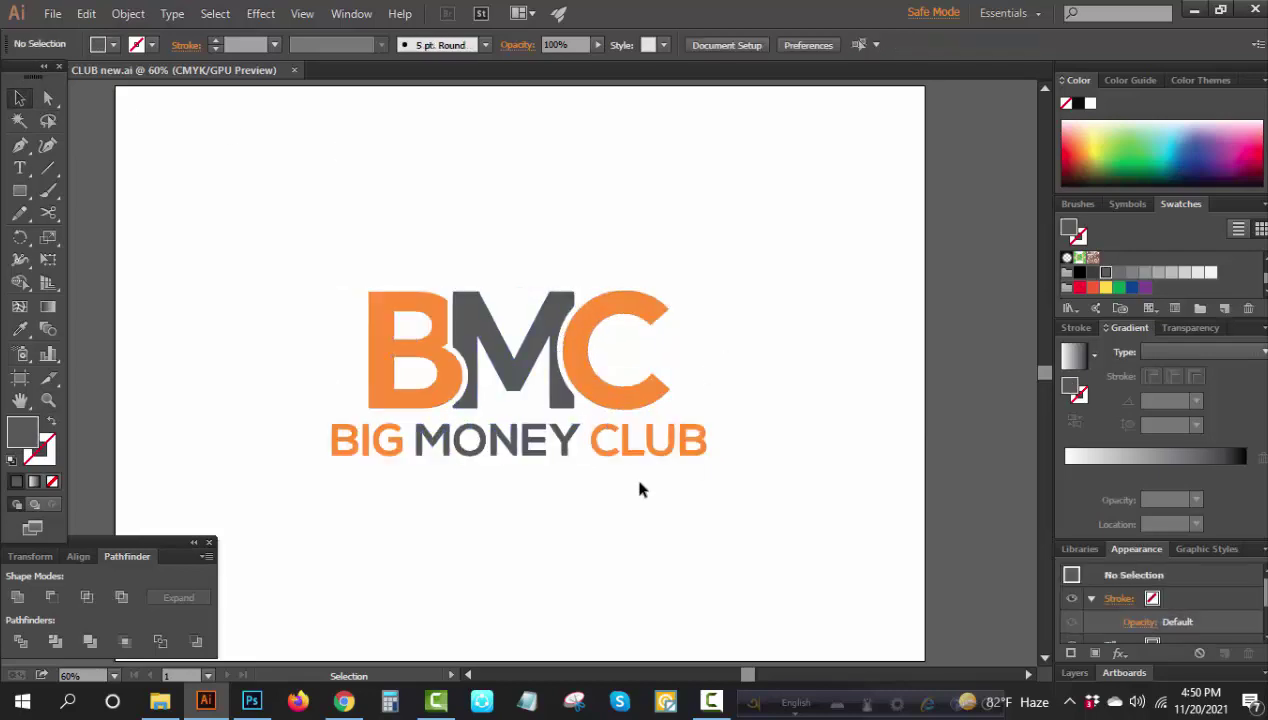
# - Ungroup the logo so the BMC letters separate from the tagline
pyautogui.moveTo(675, 383); pyautogui.dragTo(906, 470)
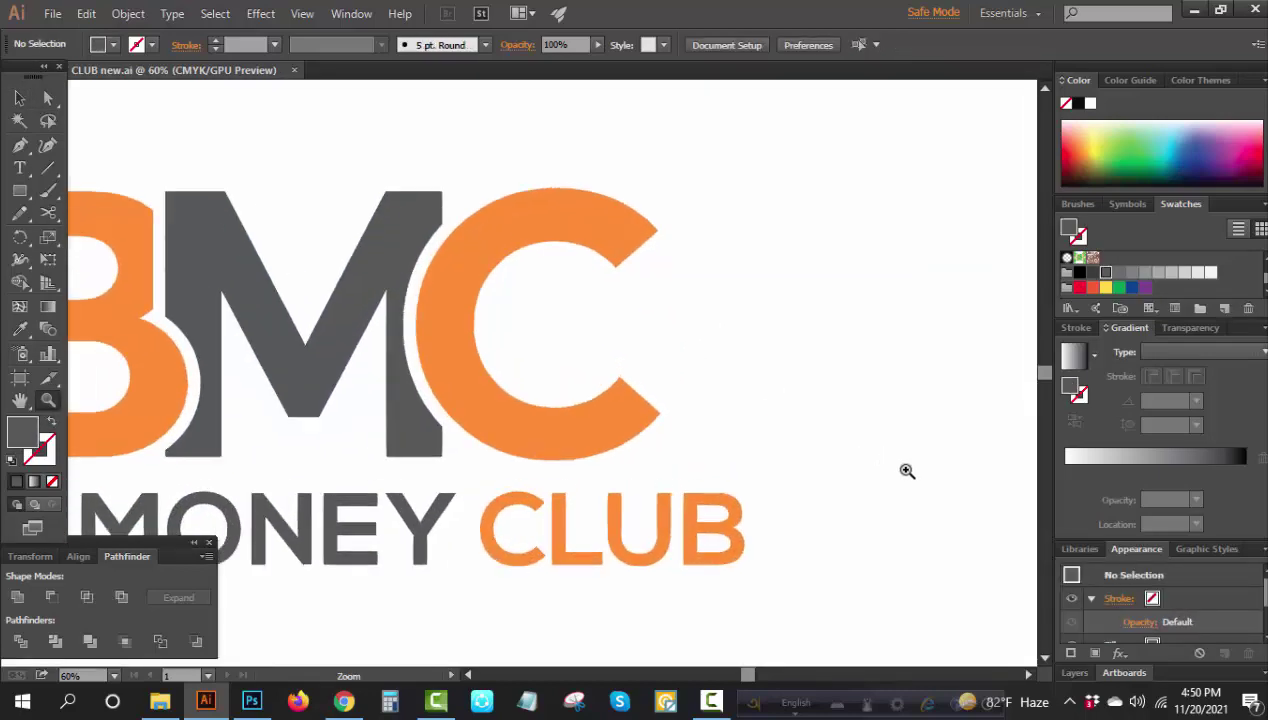
pyautogui.press('v')
pyautogui.rightClick(509, 442)
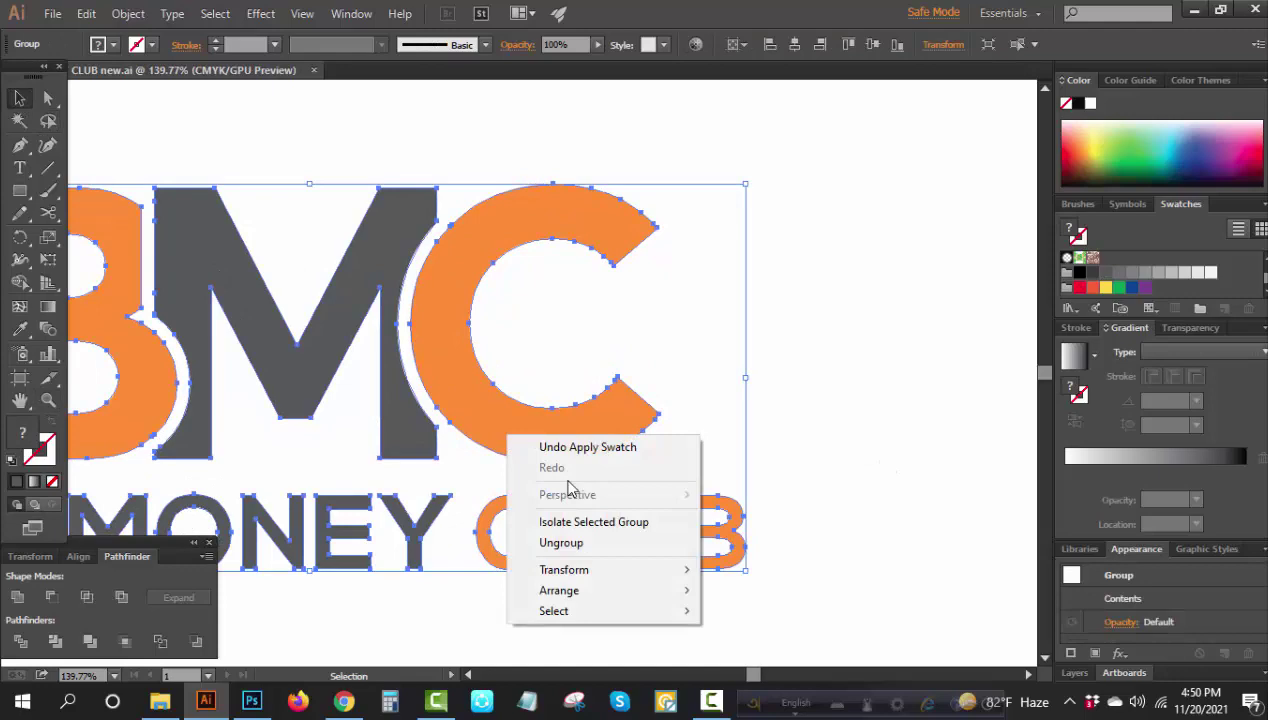
pyautogui.click(561, 542)
pyautogui.click(85, 252)
# - Draw a thin vertical bar about 8 × 243 pt across the C and stretch it to about 262 pt tall
pyautogui.click(19, 190)
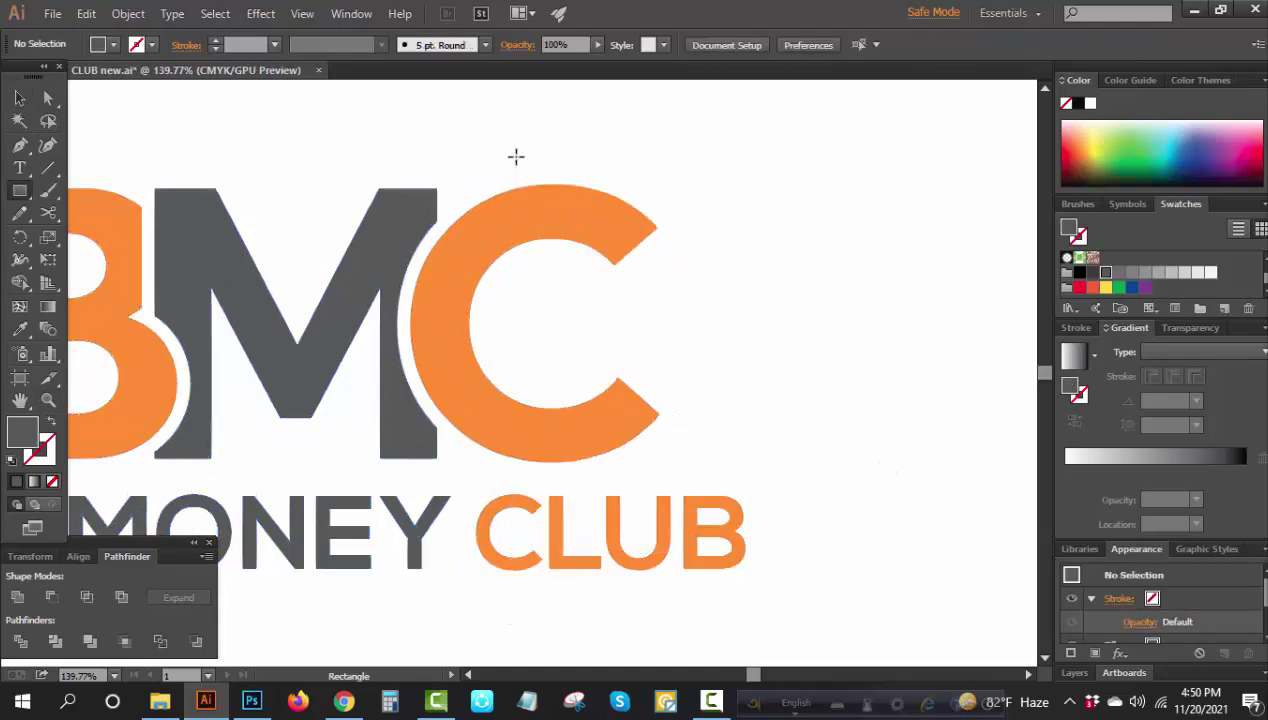
pyautogui.moveTo(516, 156); pyautogui.dragTo(525, 468)
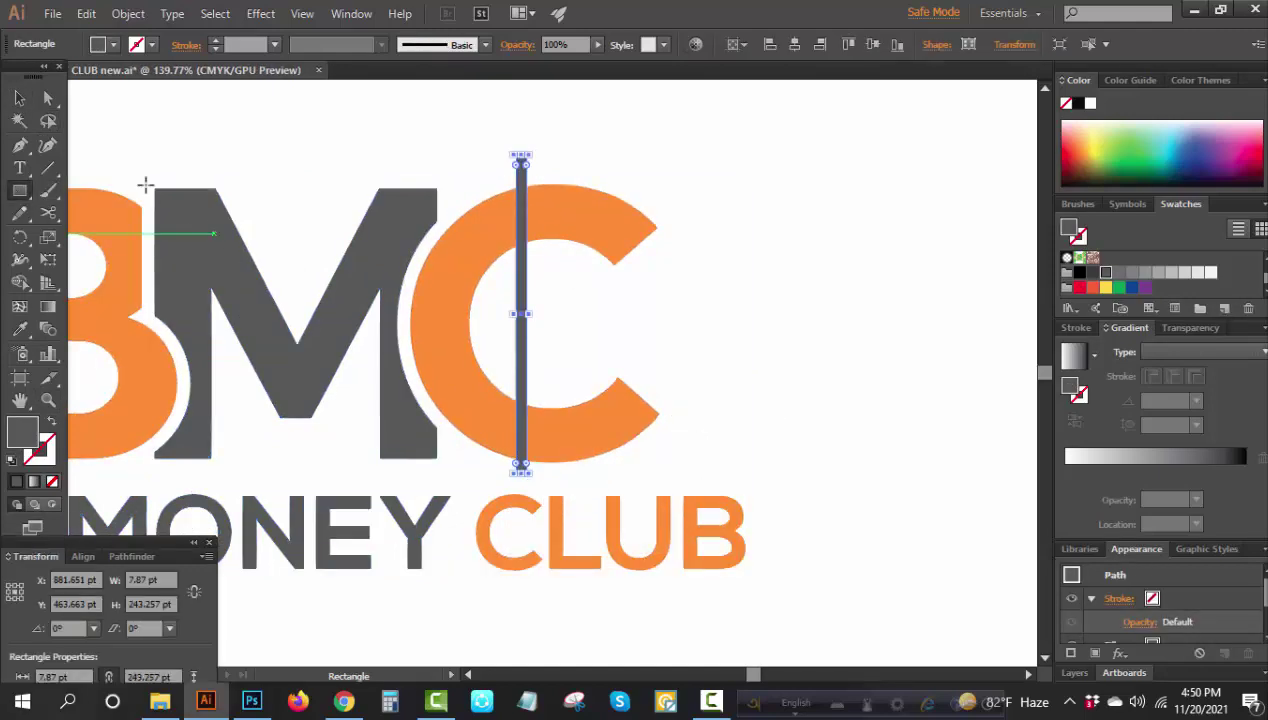
pyautogui.click(19, 97)
pyautogui.click(552, 246)
pyautogui.click(520, 158)
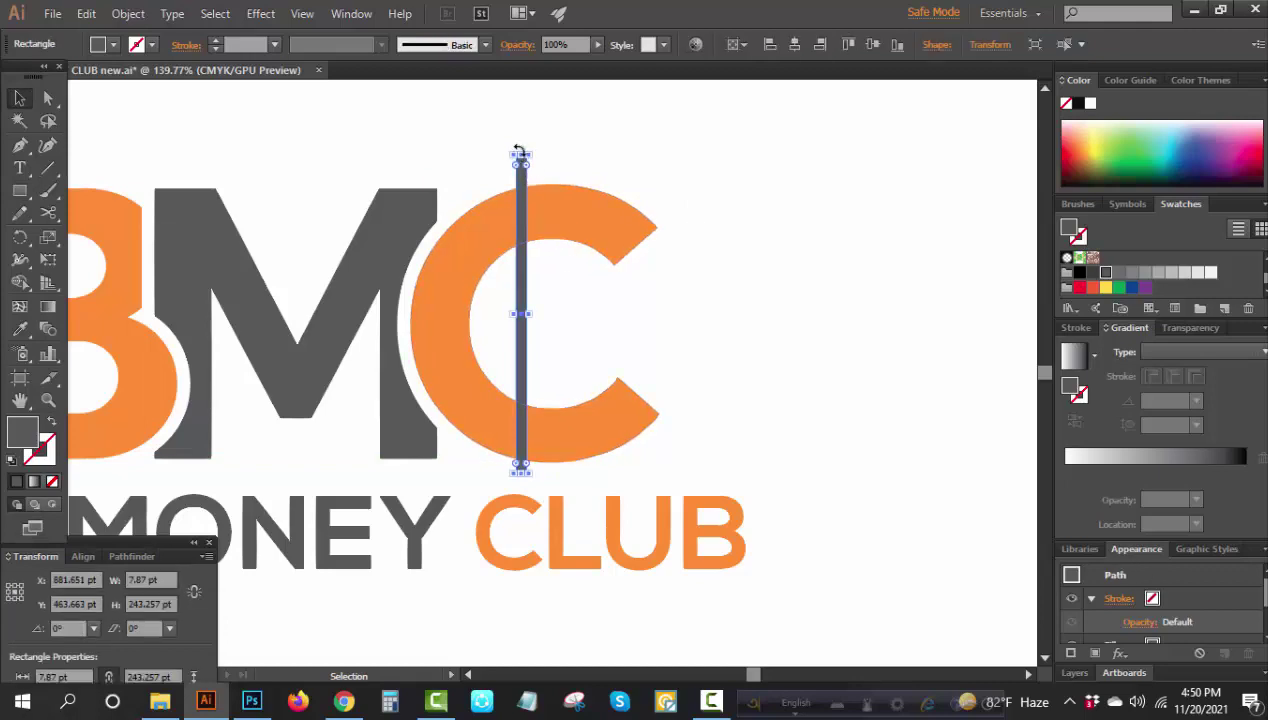
pyautogui.moveTo(520, 150); pyautogui.dragTo(685, 133)
# - Duplicate the vertical bar a little to the right and group the pair, about 27 pt wide overall
pyautogui.press('Right')
pyautogui.press('Right')
pyautogui.press('Right')
pyautogui.rightClick(685, 133)
pyautogui.click(730, 216)
pyautogui.click(630, 255)
# - Ungroup the BMC letters and align the pair of bars with the vertical center of the C
pyautogui.click(637, 218)
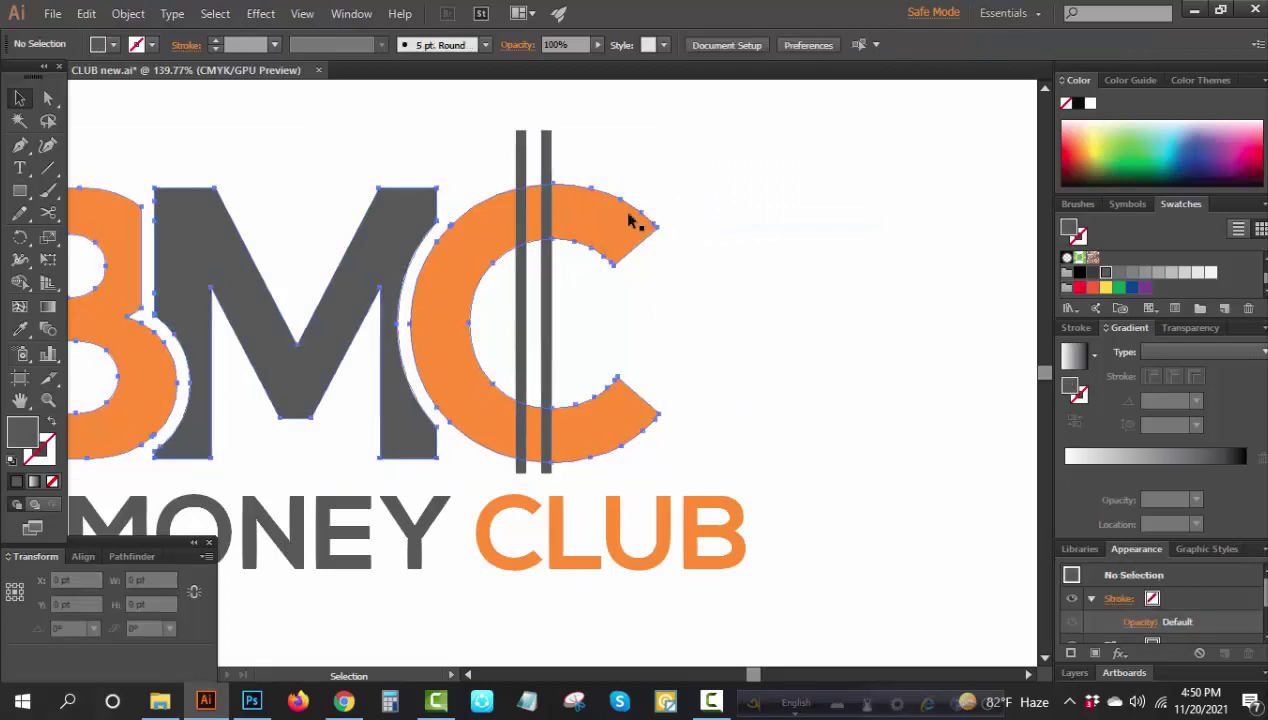
pyautogui.rightClick(628, 213)
pyautogui.click(685, 323)
pyautogui.moveTo(667, 112); pyautogui.dragTo(533, 240)
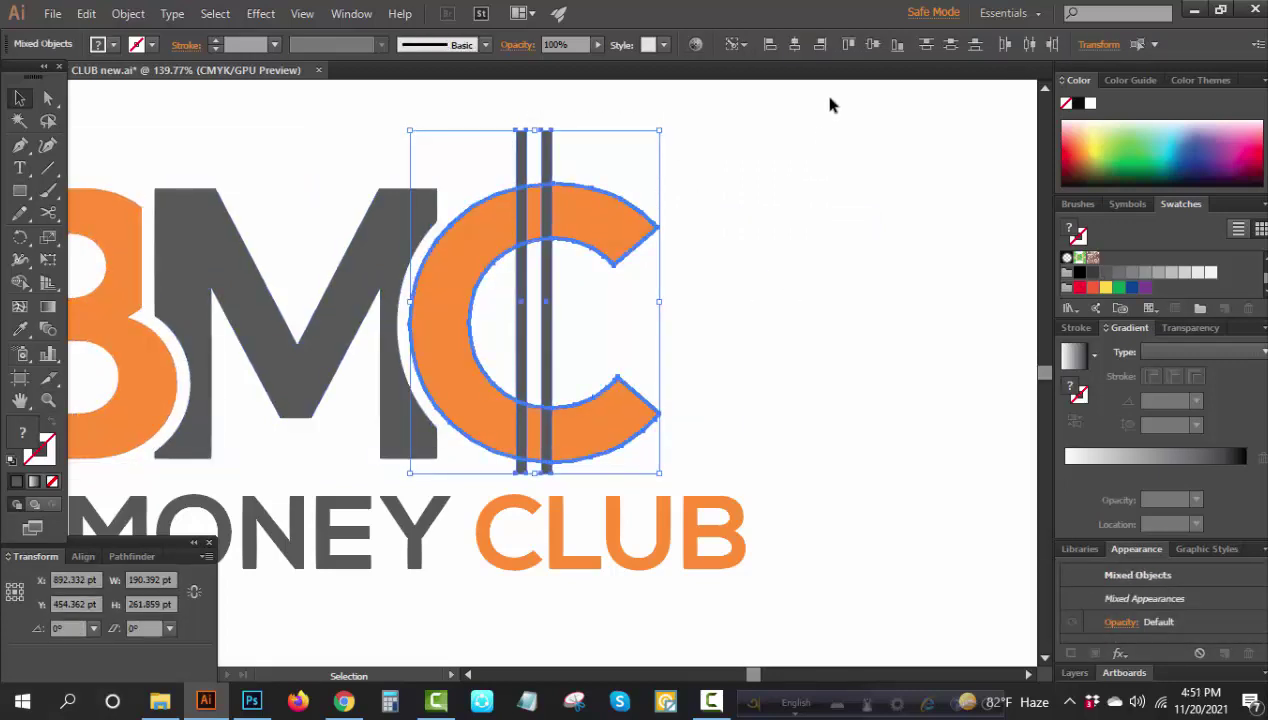
pyautogui.click(682, 249)
# - Nudge the pair of bars to the right until it sits centered on the C's round bowl
pyautogui.click(552, 291)
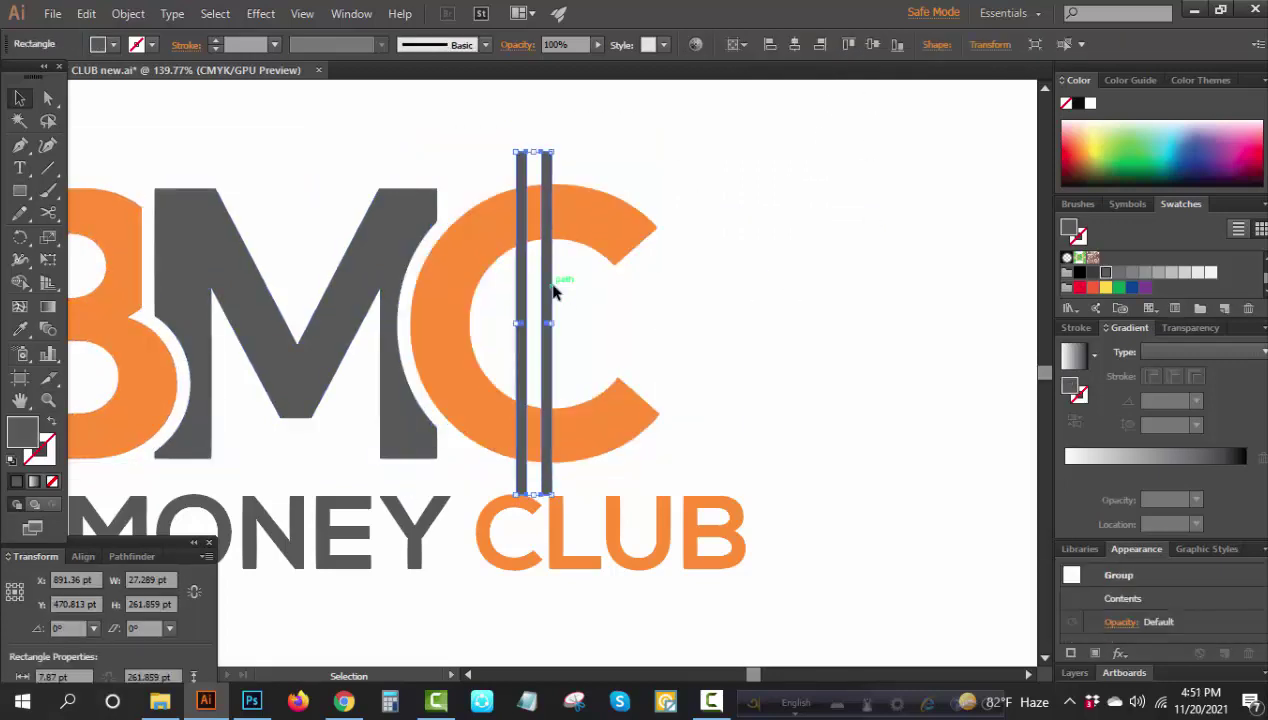
pyautogui.press('Right')
pyautogui.press('Right')
pyautogui.press('Right')
pyautogui.press('Right')
pyautogui.press('Right')
pyautogui.press('Right')
pyautogui.press('Right')
pyautogui.press('Right')
pyautogui.press('Right')
pyautogui.press('Right')
pyautogui.press('Right')
pyautogui.press('Right')
pyautogui.press('Right')
pyautogui.press('Right')
pyautogui.press('Right')
pyautogui.press('Right')
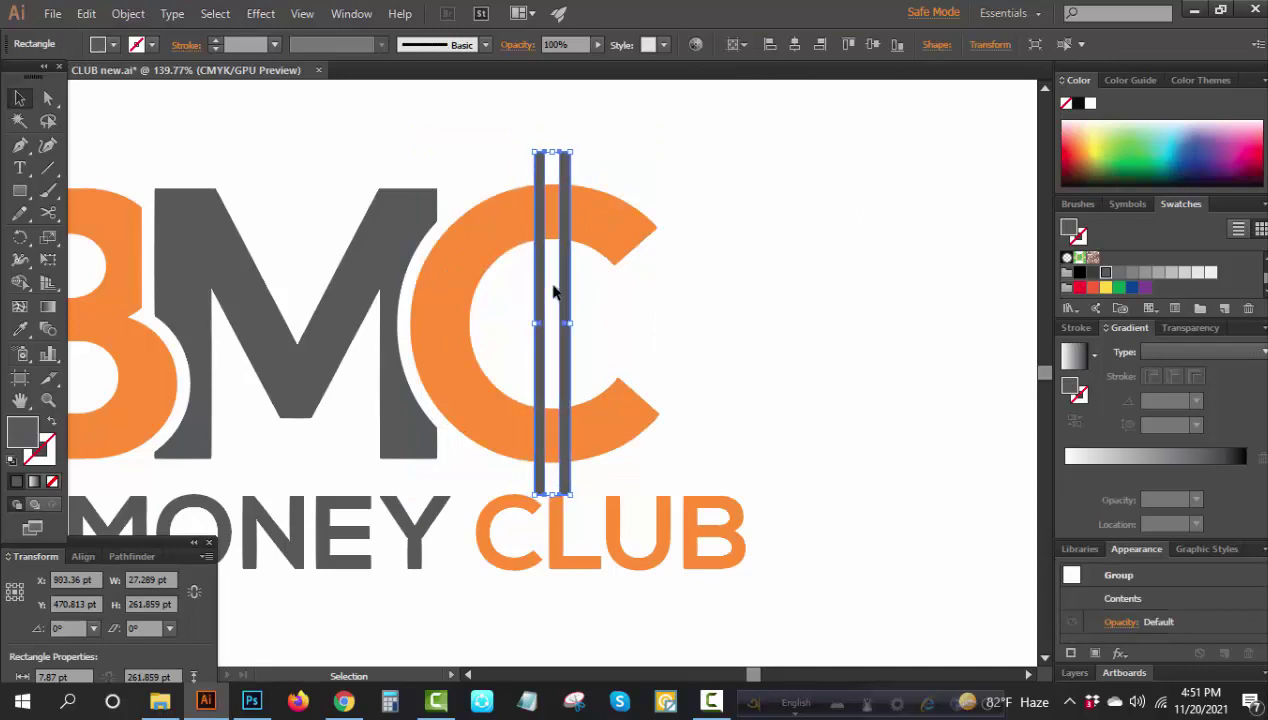
# - Divide the C and the two overlapping bars with Pathfinder
pyautogui.moveTo(727, 192); pyautogui.dragTo(555, 293)
pyautogui.click(131, 556)
pyautogui.click(21, 641)
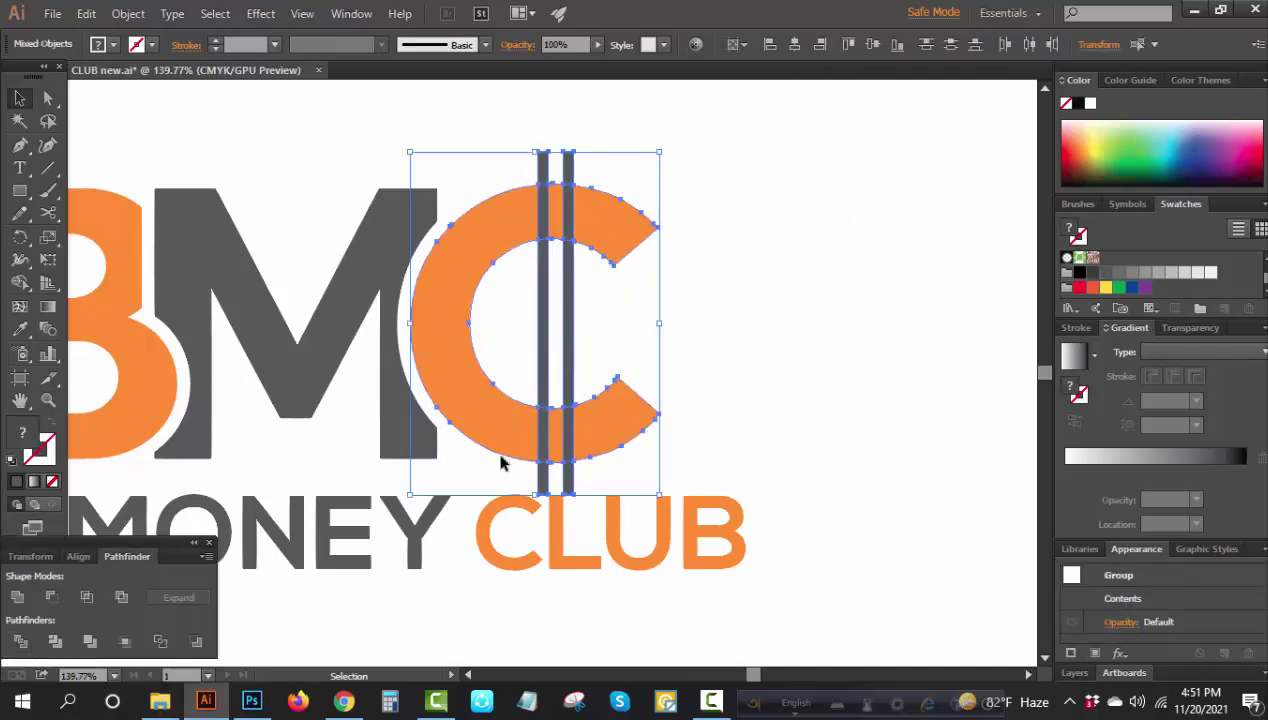
# - Ungroup the divided C pieces and delete the bar segments inside the C's opening
pyautogui.rightClick(838, 277)
pyautogui.click(900, 385)
pyautogui.click(695, 316)
pyautogui.click(520, 348)
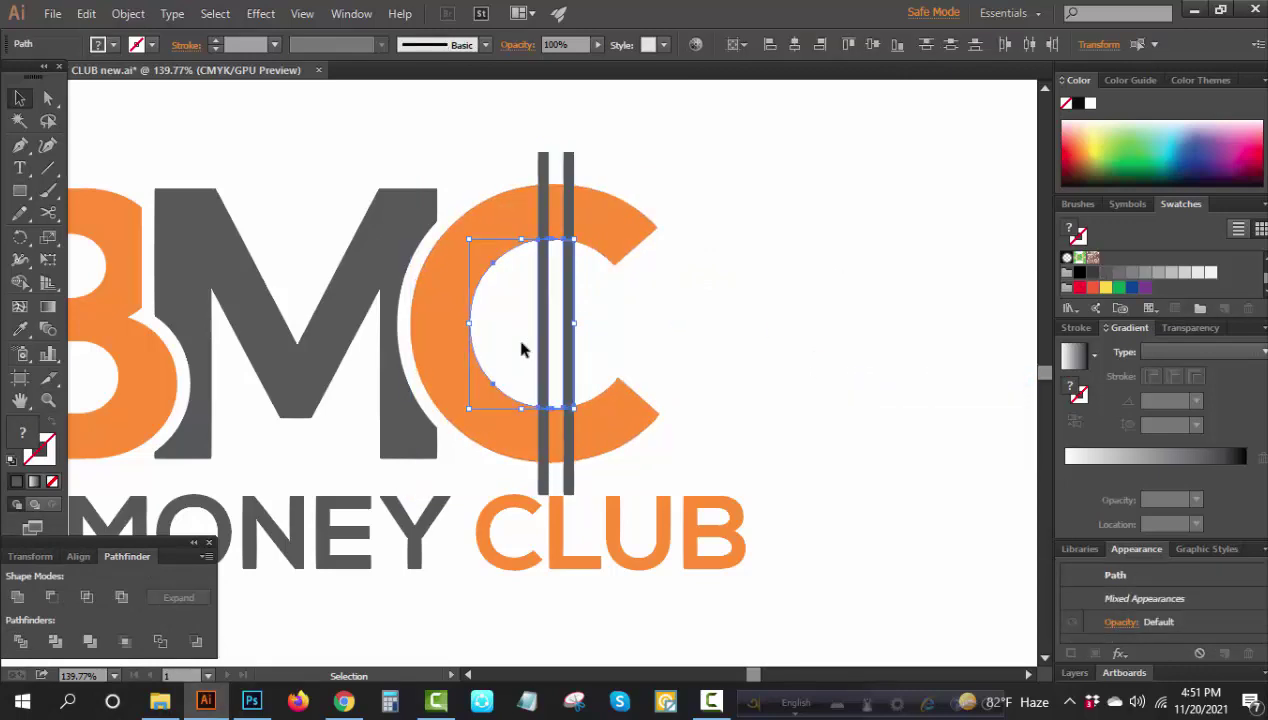
pyautogui.press('Delete')
# - Remove the invisible leftovers of the divided C by matching a throwaway unfilled line with the Magic Wand
pyautogui.click(48, 168)
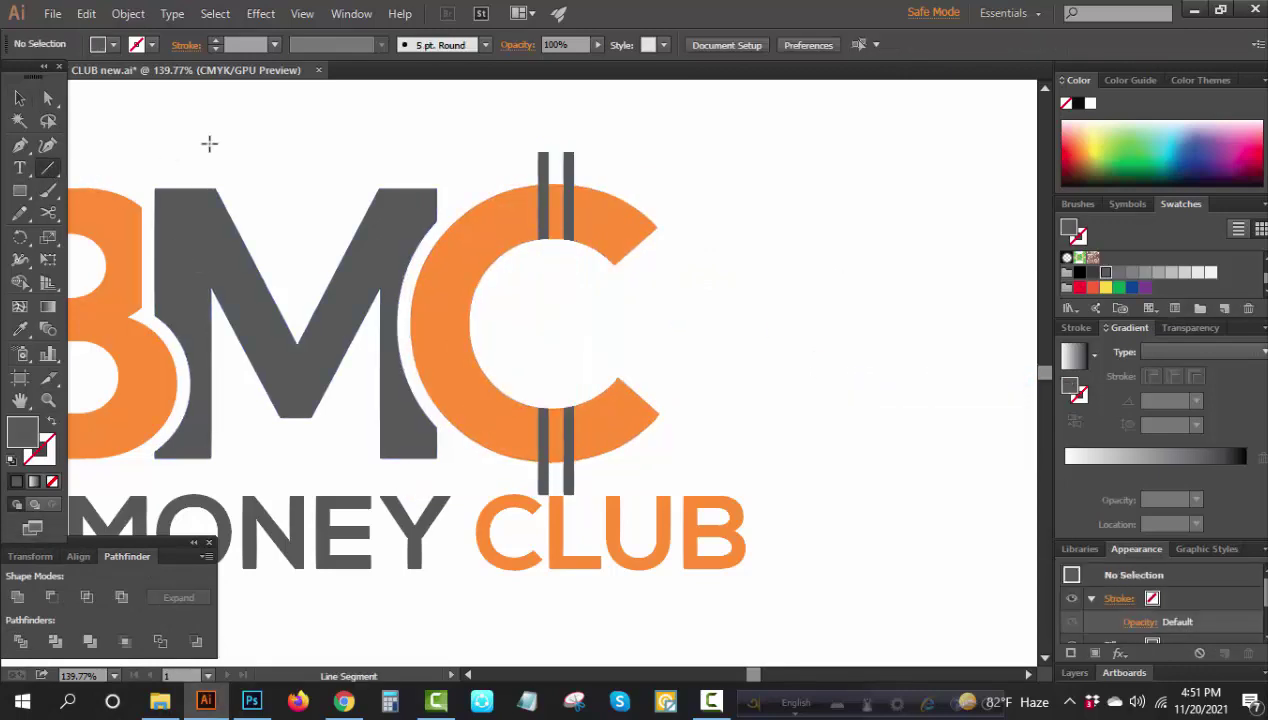
pyautogui.moveTo(205, 137); pyautogui.dragTo(146, 160)
pyautogui.press('y')
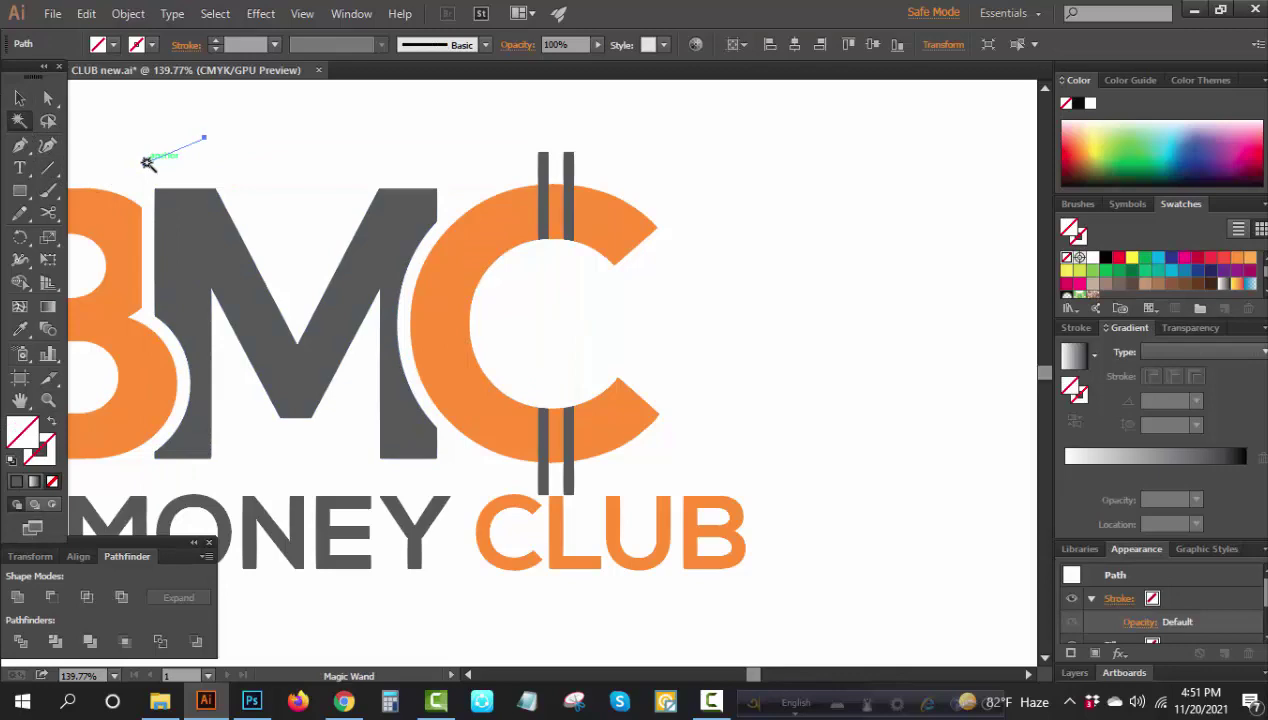
pyautogui.click(148, 163)
pyautogui.press('v')
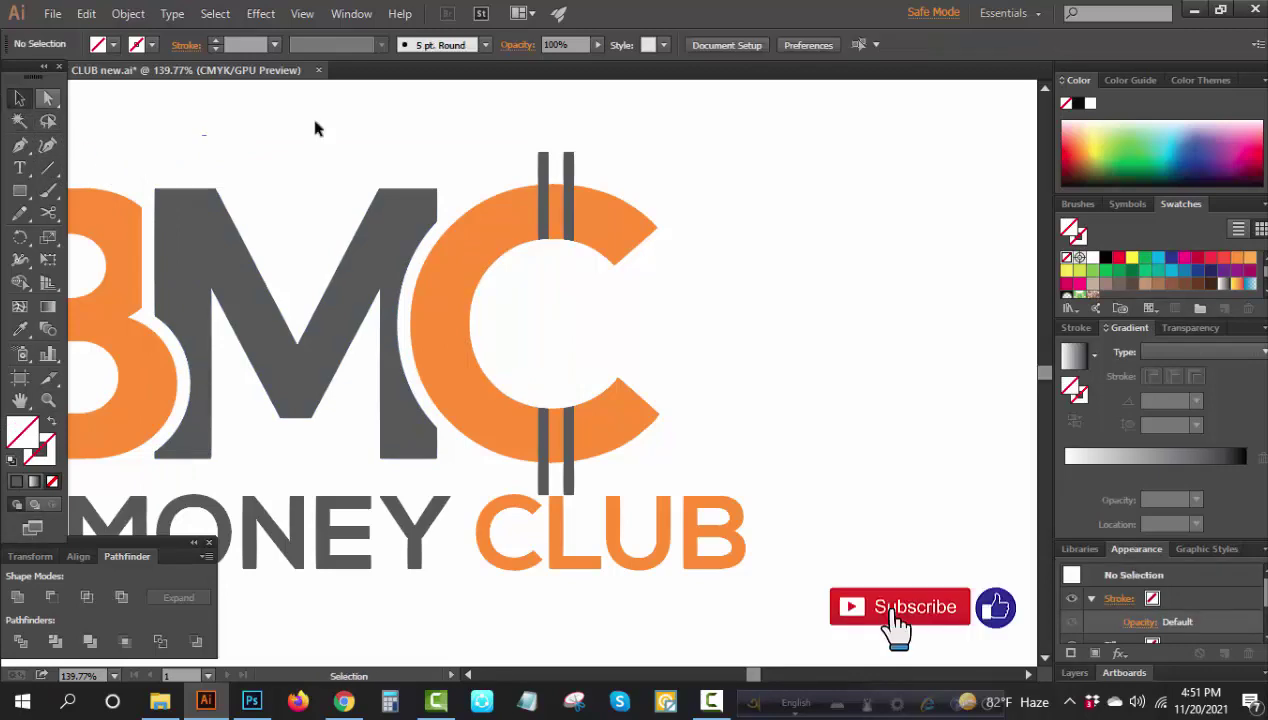
# - Combine the C pieces and the protruding bar ends into one shape with Pathfinder Exclude
pyautogui.moveTo(826, 136); pyautogui.dragTo(497, 468)
pyautogui.click(121, 597)
pyautogui.click(881, 248)
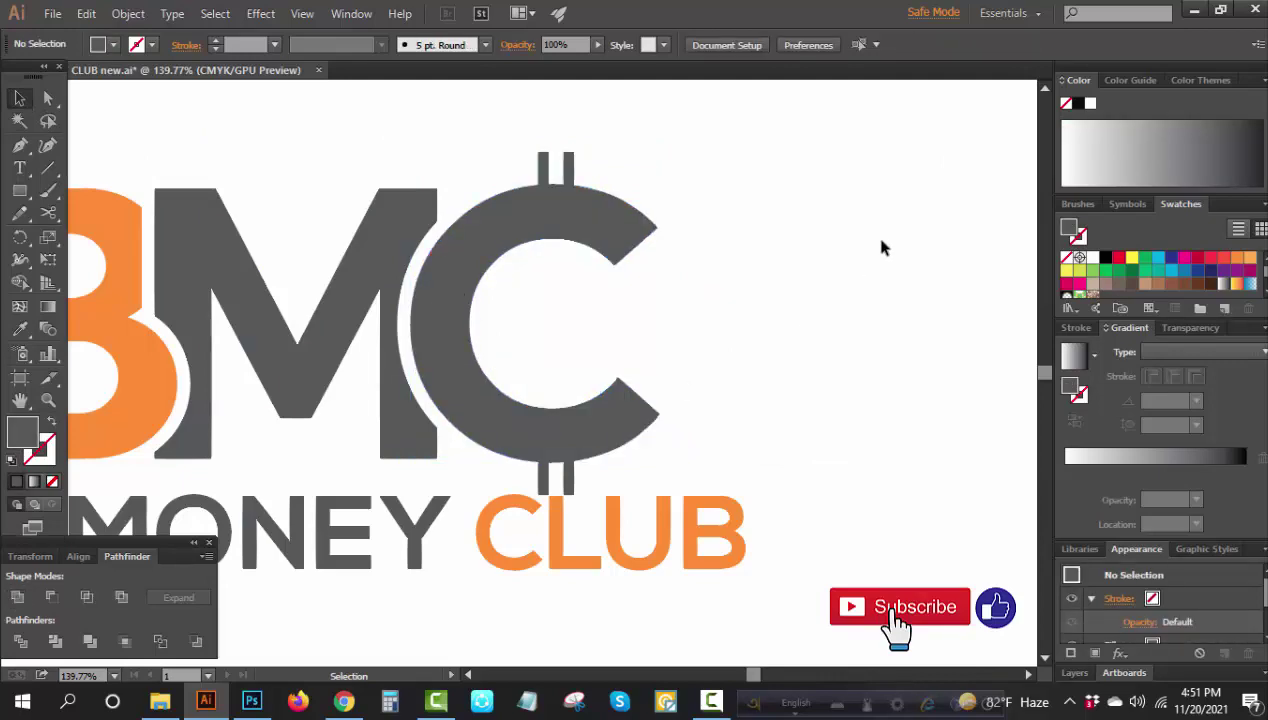
# - Fill the C and its upper bar ends with the orange sampled from the B
pyautogui.click(48, 98)
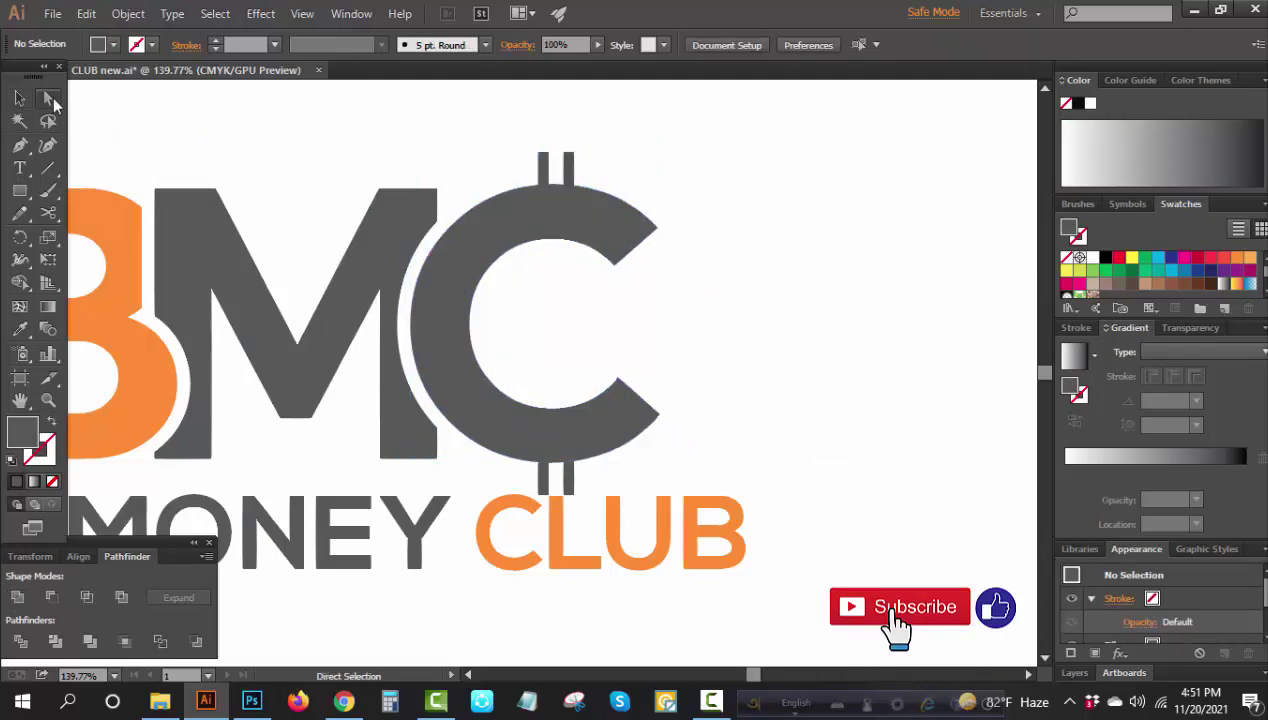
pyautogui.click(589, 226)
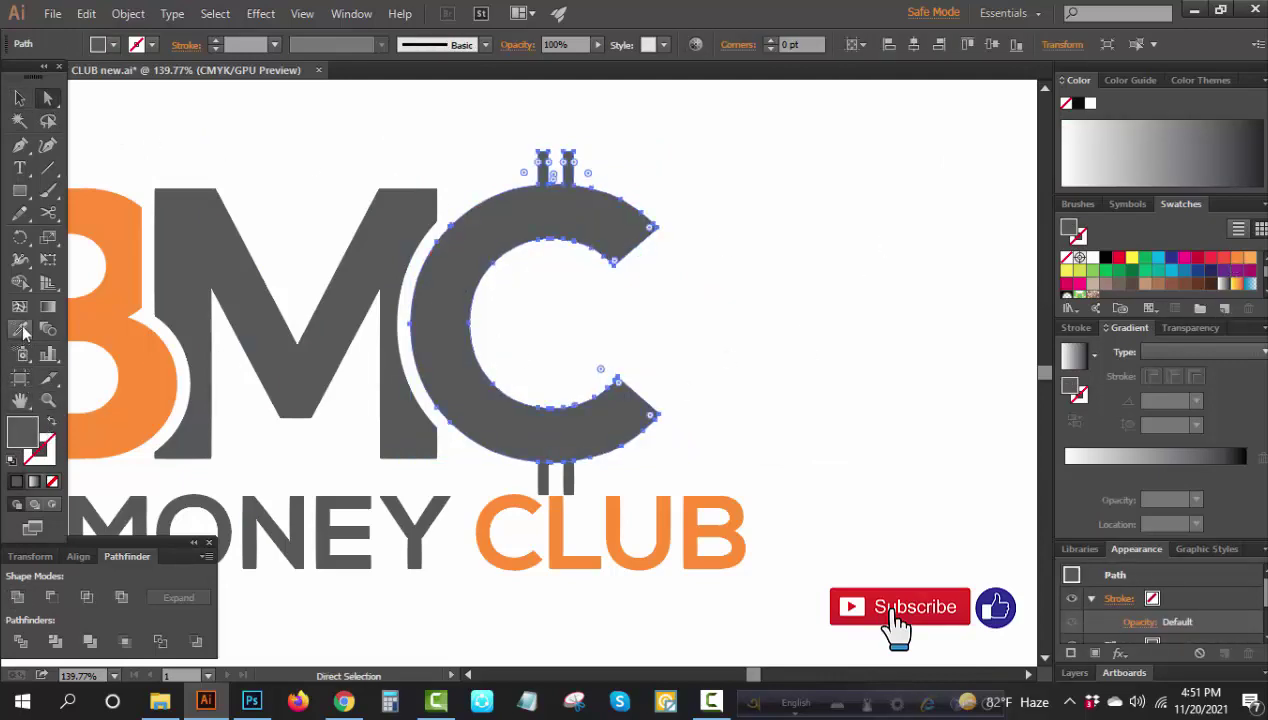
pyautogui.click(20, 330)
pyautogui.click(170, 340)
pyautogui.click(19, 98)
pyautogui.click(211, 119)
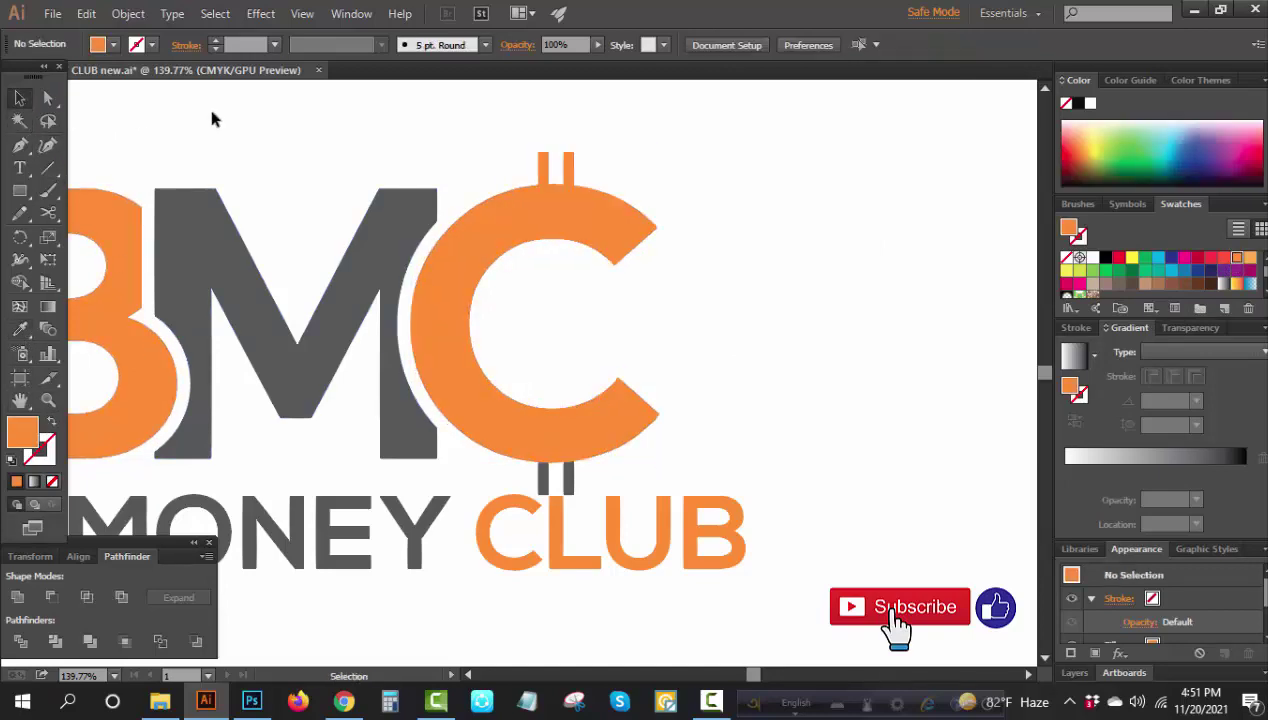
# - Extend the orange fill to the two bar ends beneath the C
pyautogui.hotkey('ctrl', '0')
pyautogui.moveTo(831, 214); pyautogui.dragTo(266, 426)
pyautogui.click(133, 119)
pyautogui.press('a')
pyautogui.moveTo(707, 224); pyautogui.dragTo(604, 418)
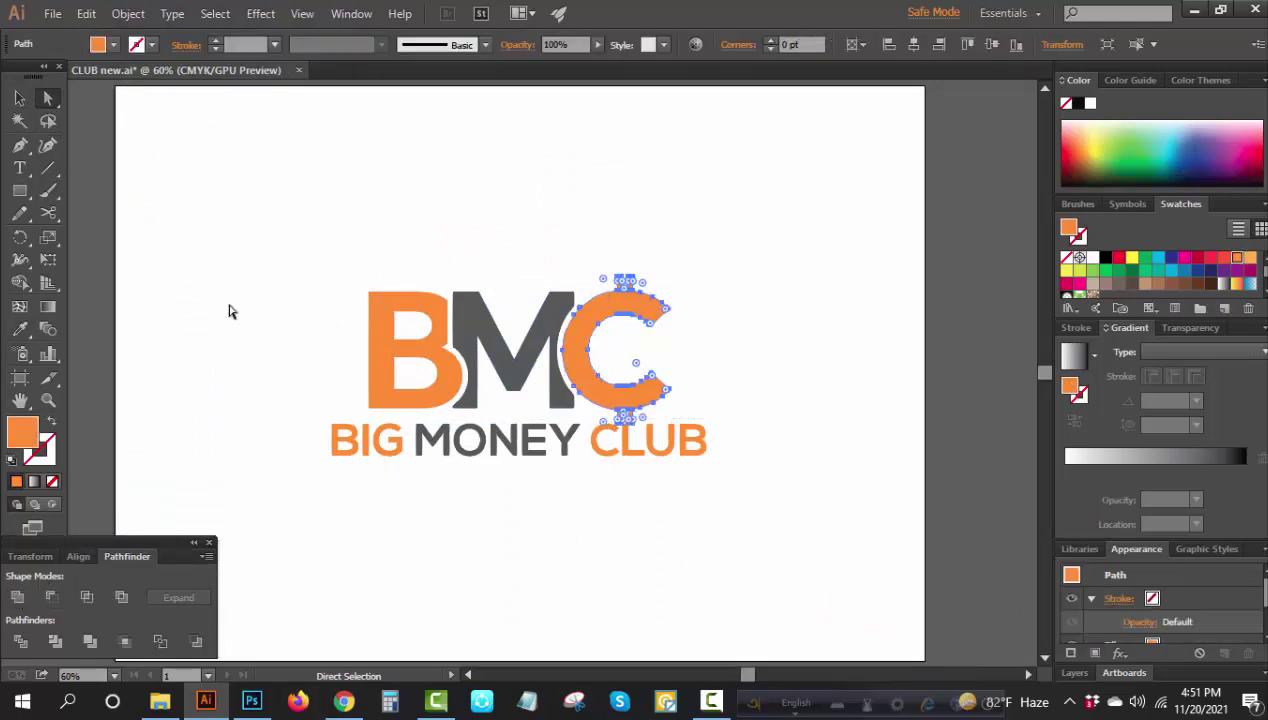
pyautogui.click(228, 312)
# - Nudge the BMC lettering up to widen the gap above the BIG MONEY CLUB text
pyautogui.click(19, 97)
pyautogui.moveTo(255, 235); pyautogui.dragTo(744, 379)
pyautogui.click(764, 484)
pyautogui.click(650, 393)
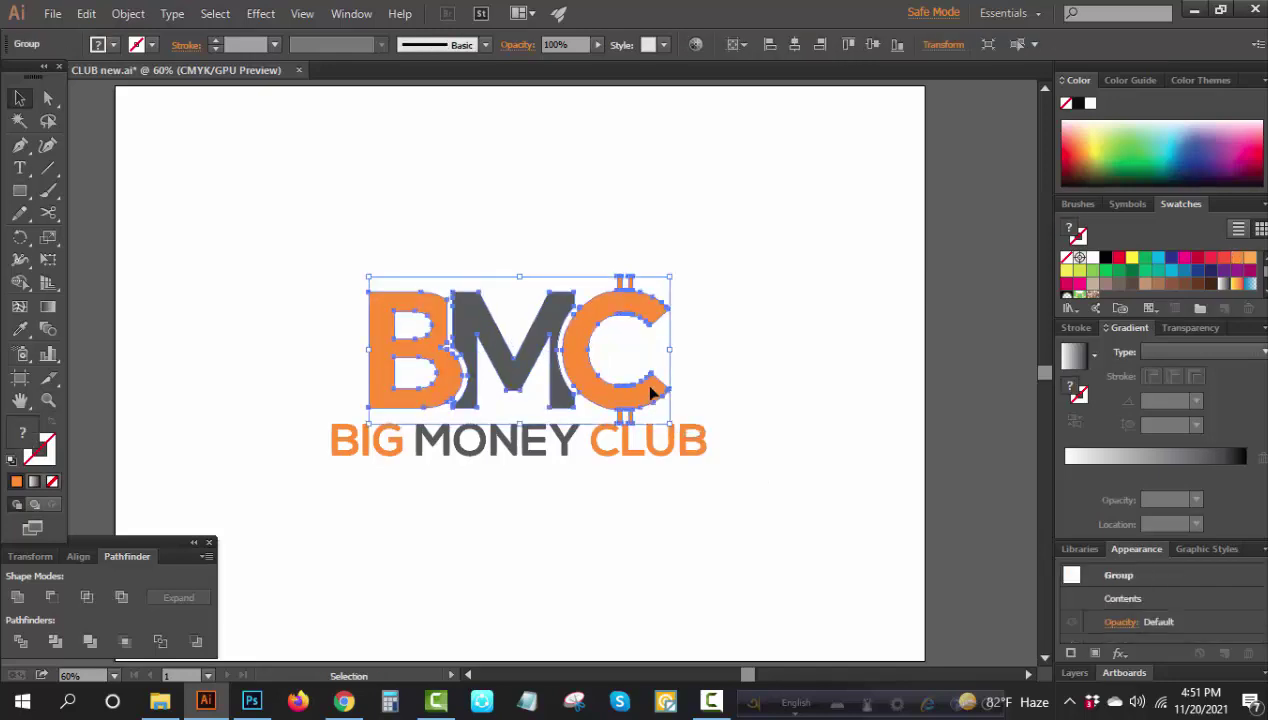
pyautogui.press('Up')
pyautogui.press('Up')
pyautogui.press('Up')
pyautogui.press('Up')
pyautogui.press('Up')
pyautogui.press('Up')
pyautogui.press('Up')
pyautogui.press('Up')
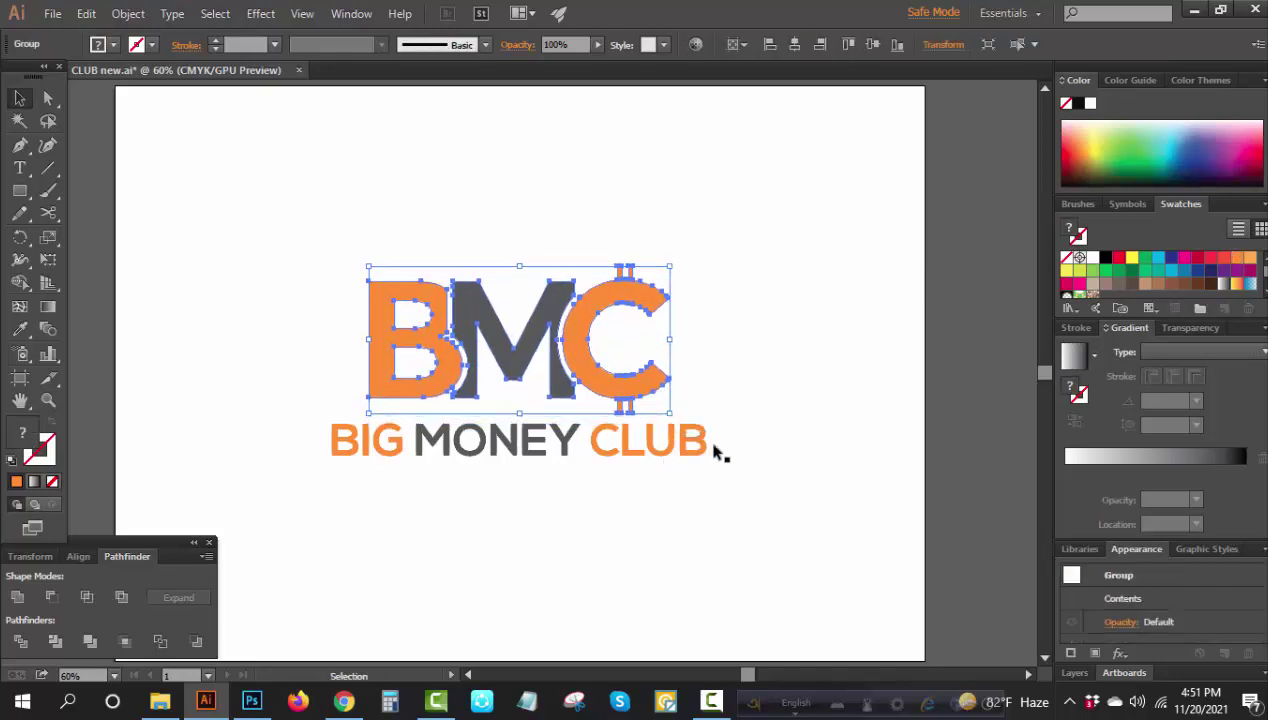
# - Group the BMC lettering with the BIG MONEY CLUB text and centre the group on the artboard
pyautogui.moveTo(778, 360); pyautogui.dragTo(596, 466)
pyautogui.rightClick(836, 220)
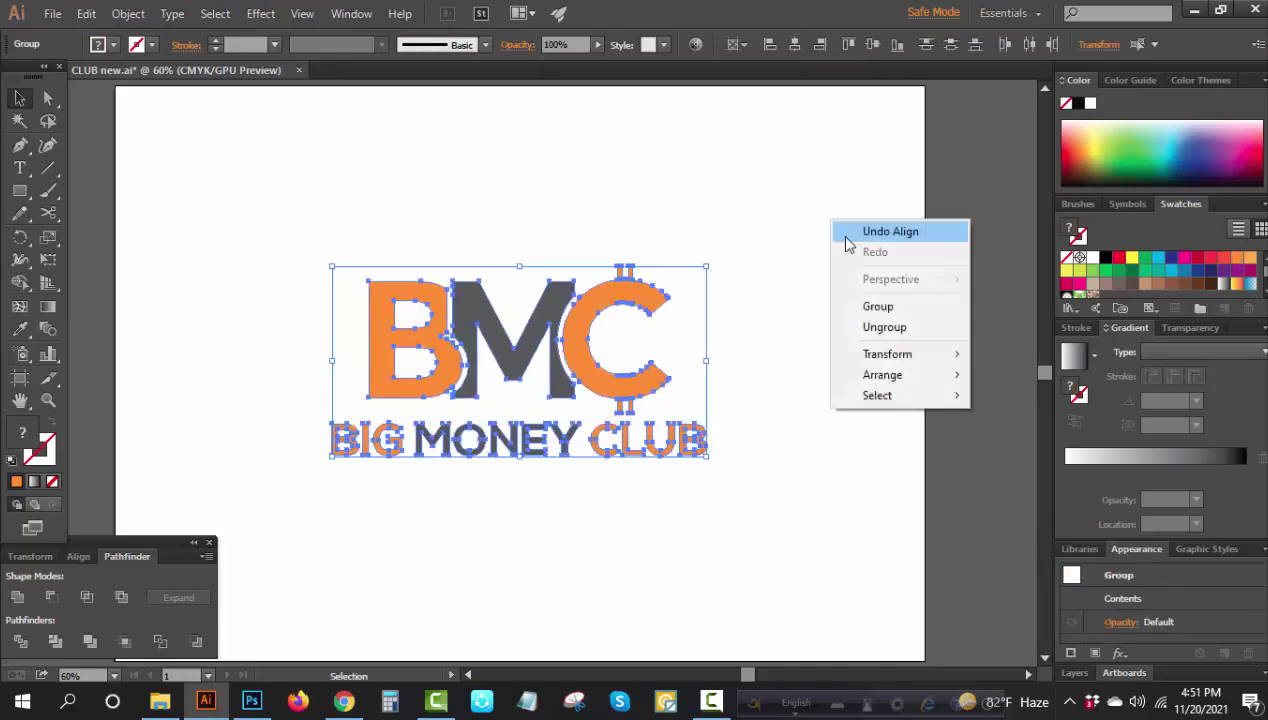
pyautogui.click(877, 305)
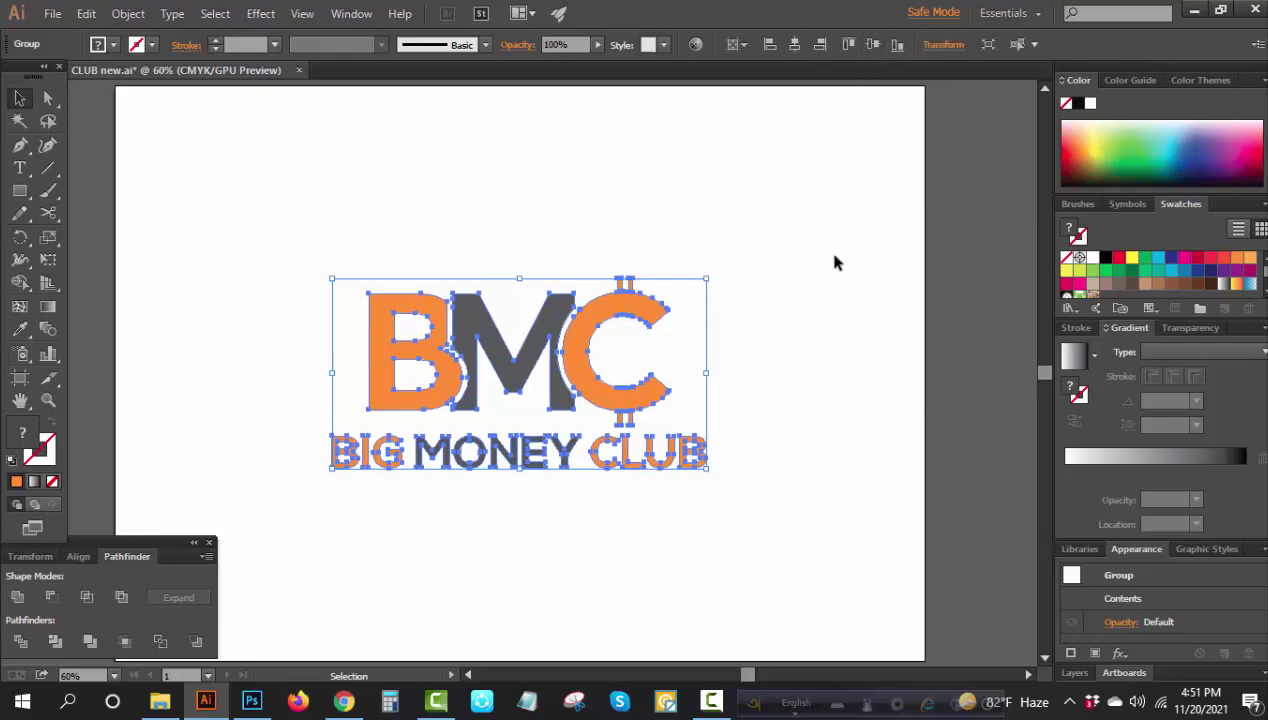
pyautogui.click(804, 300)
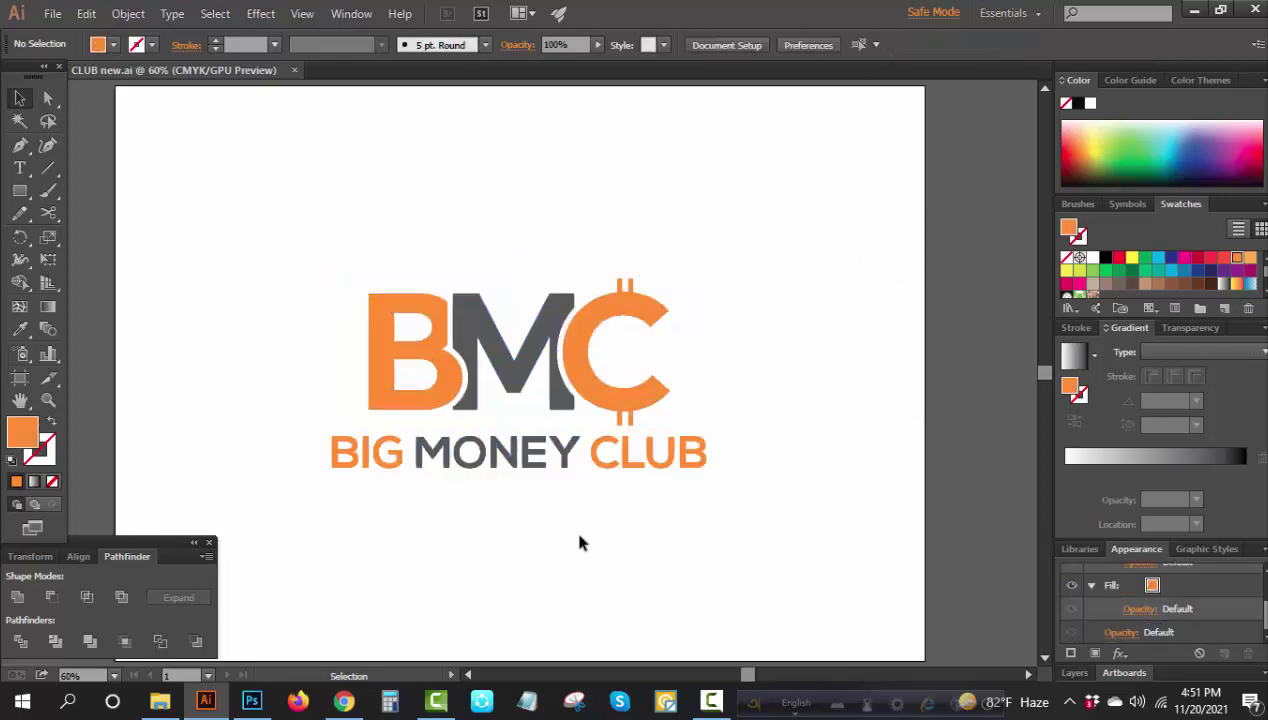
# - Switch to Photoshop, save the logo in the mockup's smart object and display it in 3d glass window logo mockup.psd
pyautogui.click(252, 700)
pyautogui.doubleClick(1094, 548)
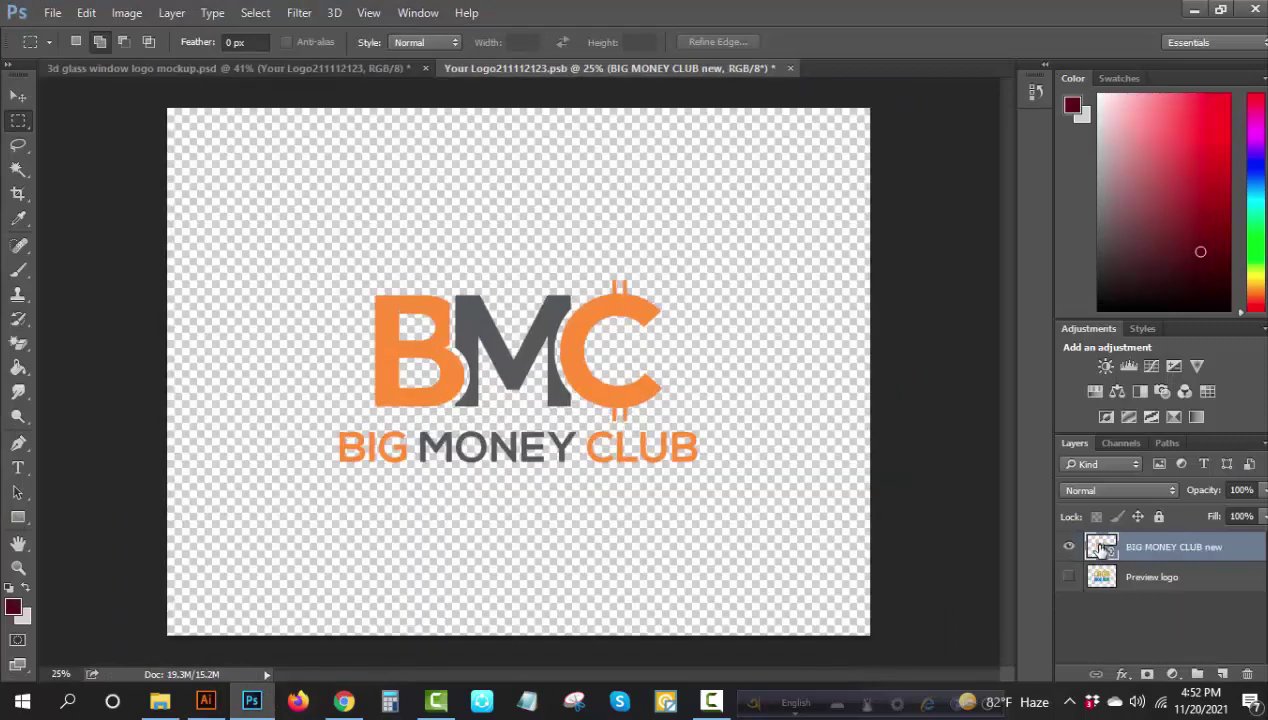
pyautogui.hotkey('ctrl', 's')
pyautogui.click(338, 70)
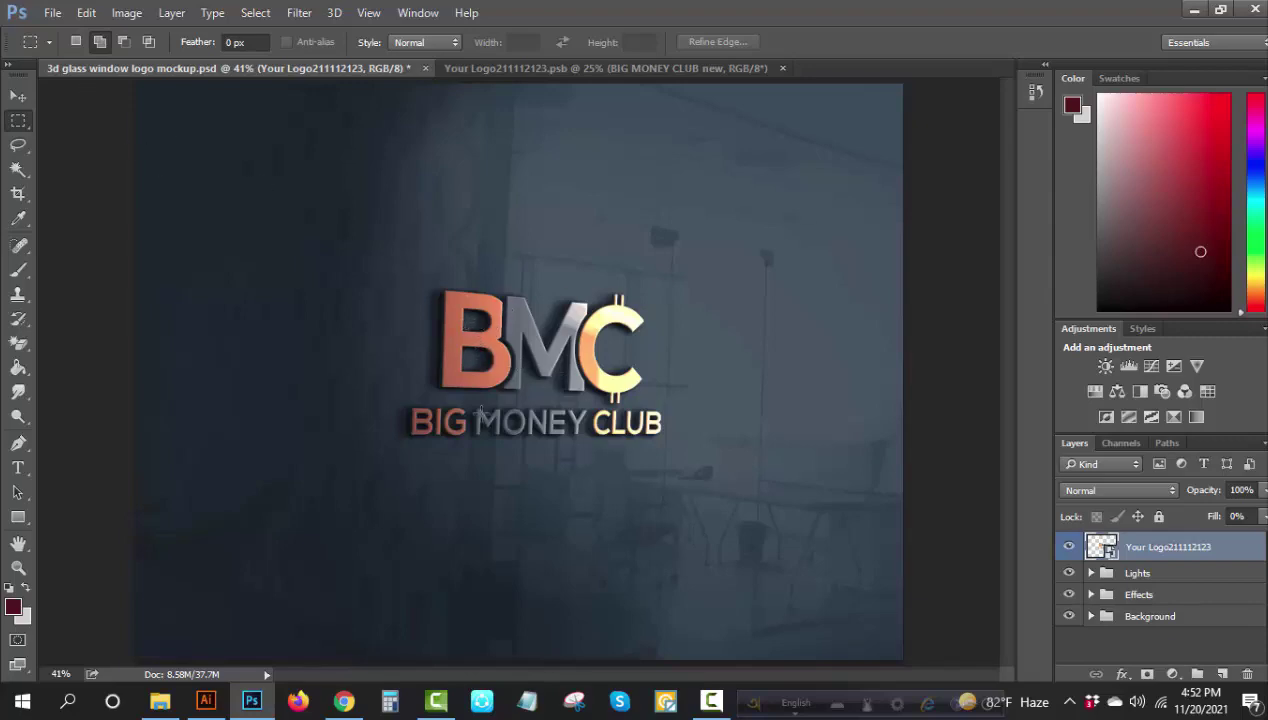
# - Switch to Chrome and view the submitted entries of the BIG MONEY CLUB LOGO contest on Freelancer
pyautogui.click(205, 701)
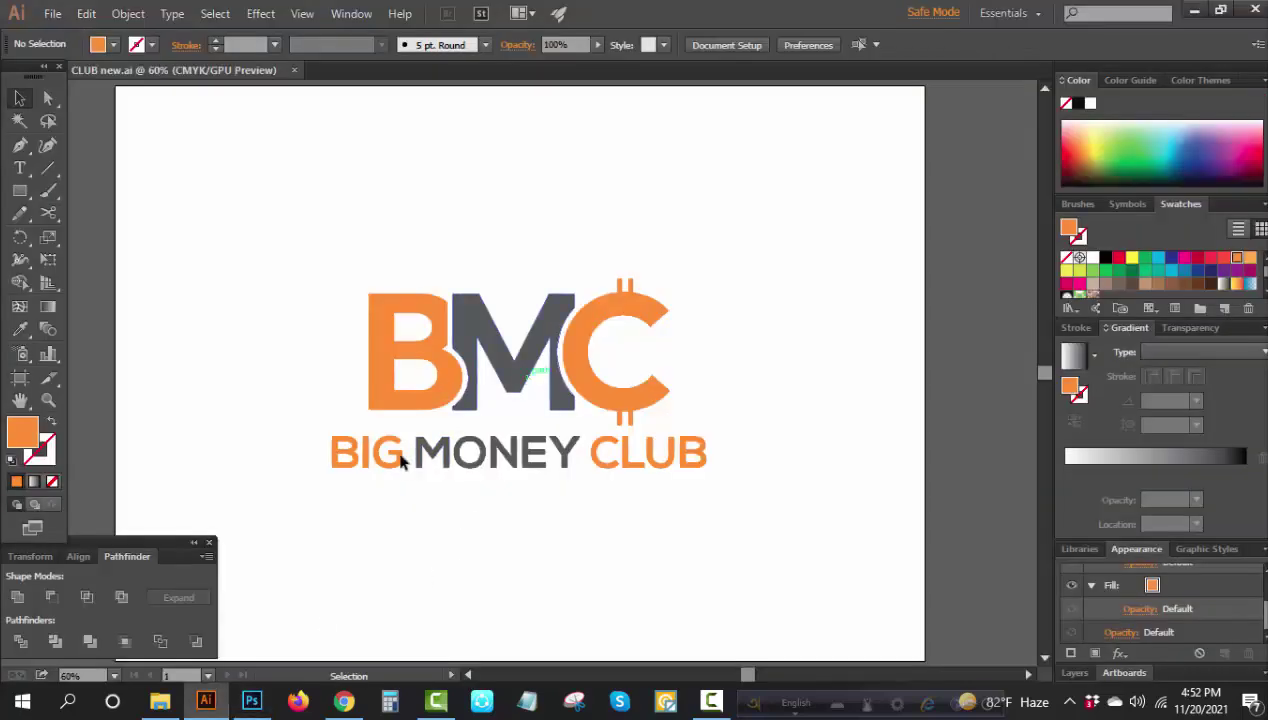
pyautogui.click(343, 701)
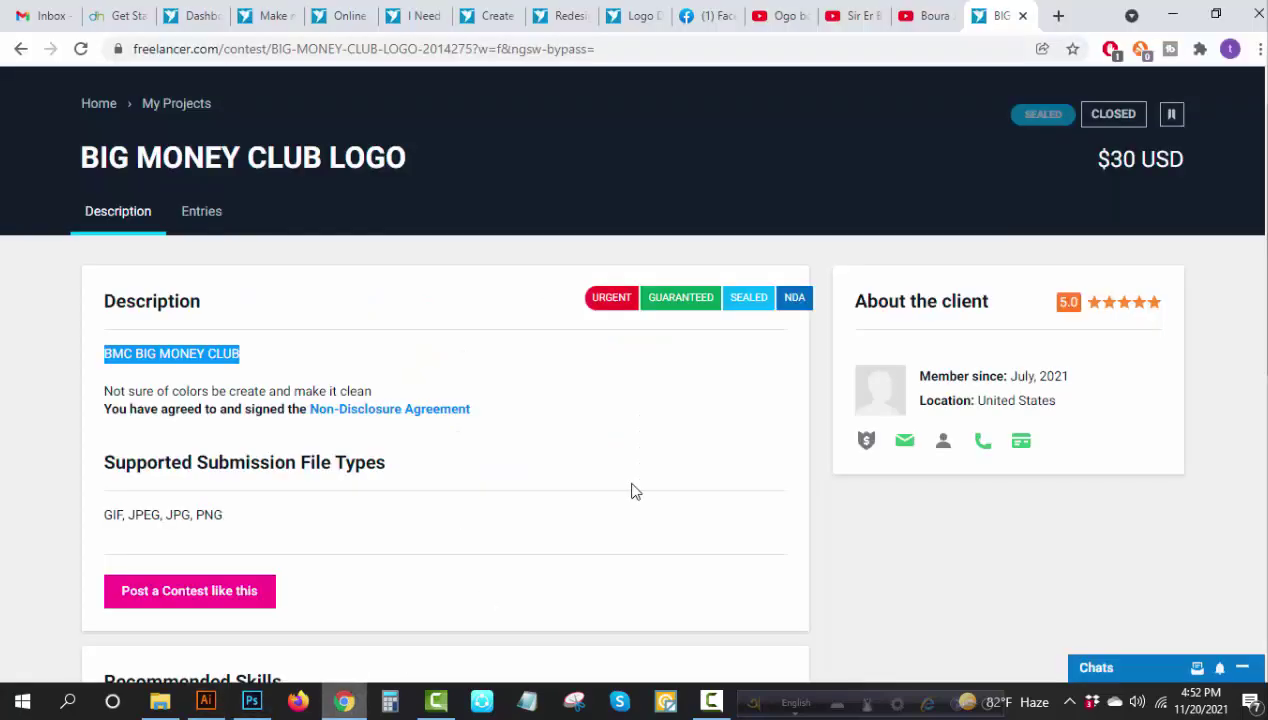
pyautogui.click(211, 213)
pyautogui.scroll(-1, 304, 336)
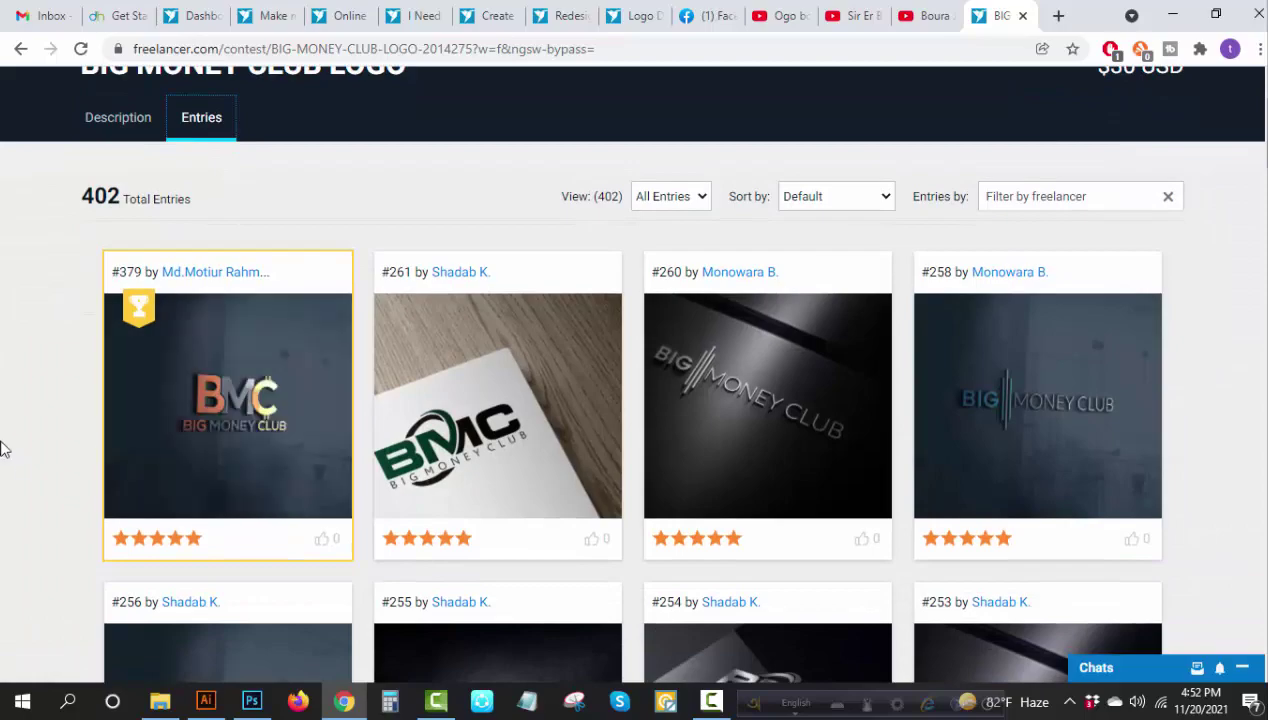